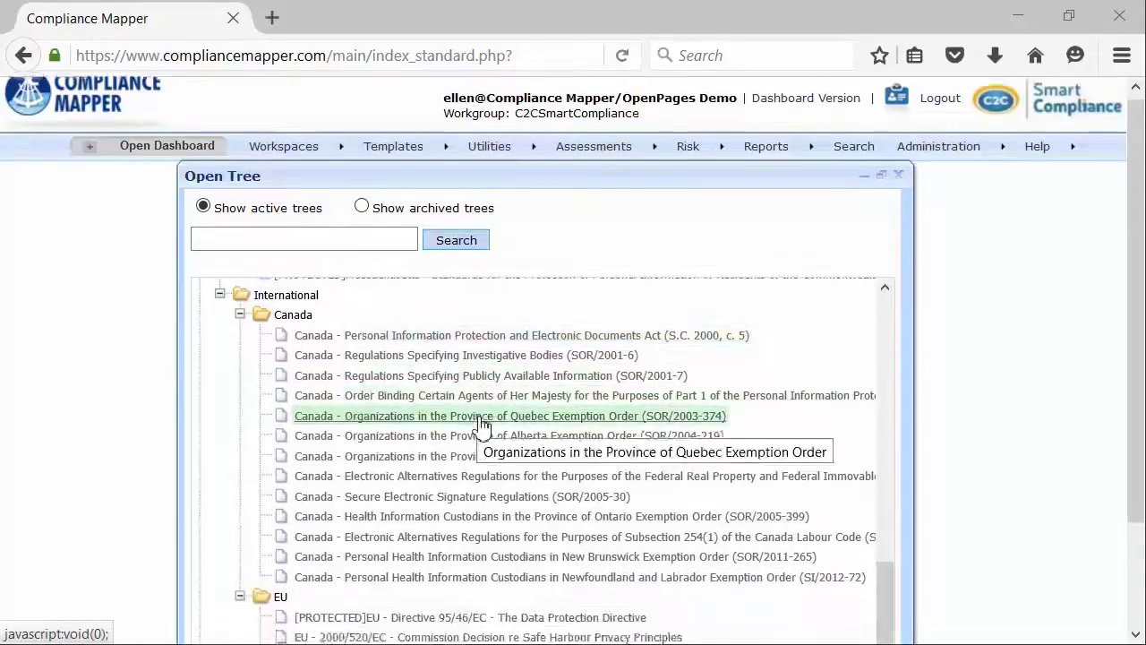
Open the baseline tree CFPB - 12 CFR 1016 - PRIVACY OF CONSUMER FINANCIAL INFORMATION (REGULATION P) from the CFPB regulations
{"action": "scroll", "coordinate": [479, 428], "scroll_direction": "down", "scroll_amount": 3}
{"action": "scroll", "coordinate": [479, 428], "scroll_direction": "up", "scroll_amount": 6}
{"action": "scroll", "coordinate": [479, 432], "scroll_direction": "up", "scroll_amount": 10}
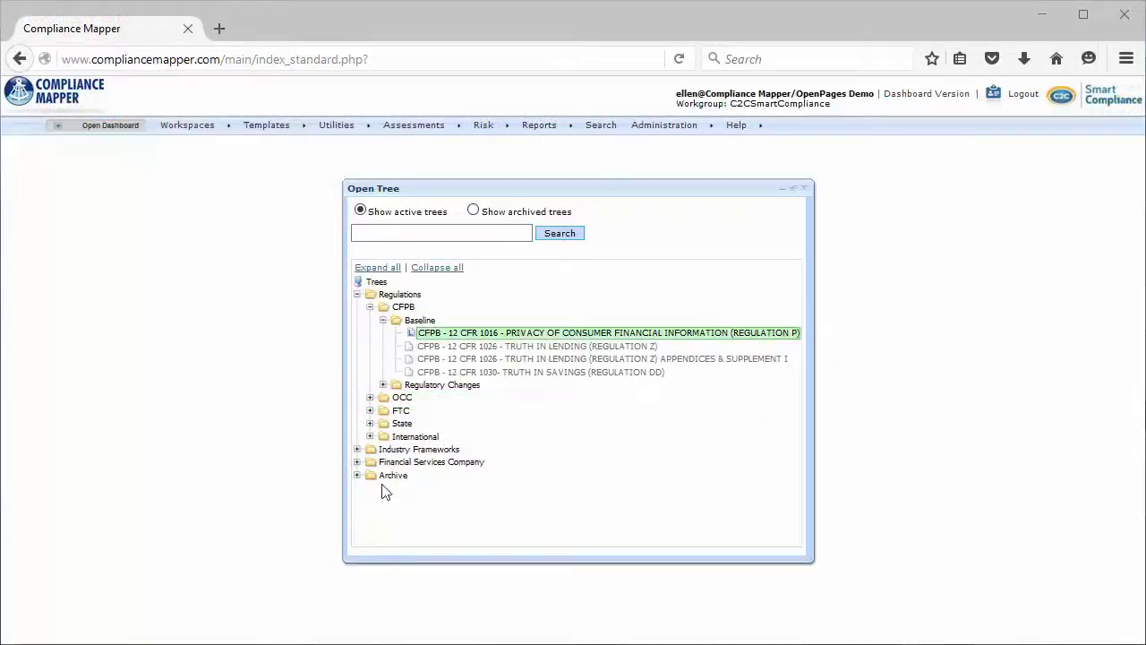
{"action": "double_click", "coordinate": [540, 333]}
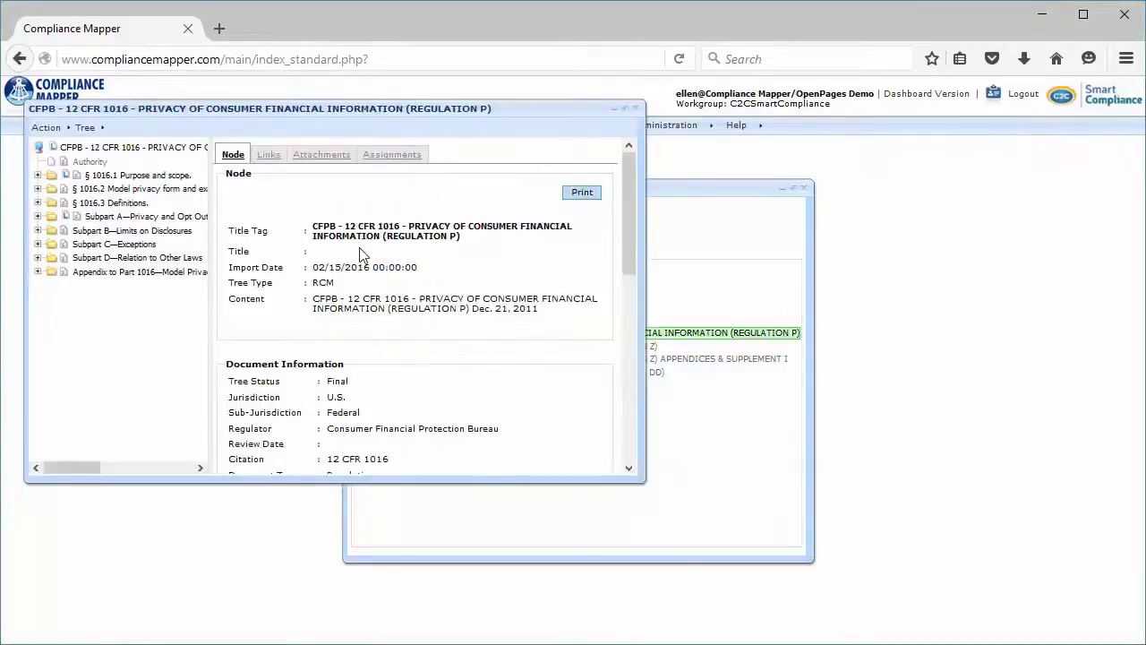
Review the regulation's document information and expand its links to Bank Policies - Compliance
{"action": "scroll", "coordinate": [363, 255], "scroll_direction": "down", "scroll_amount": 2}
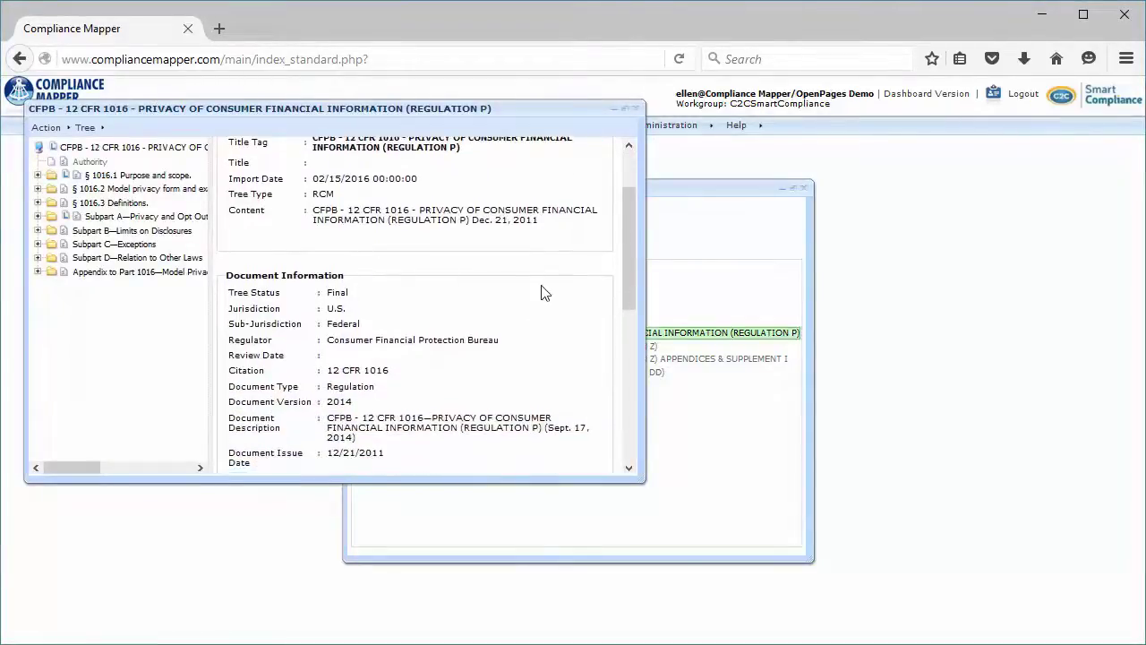
{"action": "scroll", "coordinate": [543, 293], "scroll_direction": "down", "scroll_amount": 2}
{"action": "scroll", "coordinate": [543, 294], "scroll_direction": "down", "scroll_amount": 6}
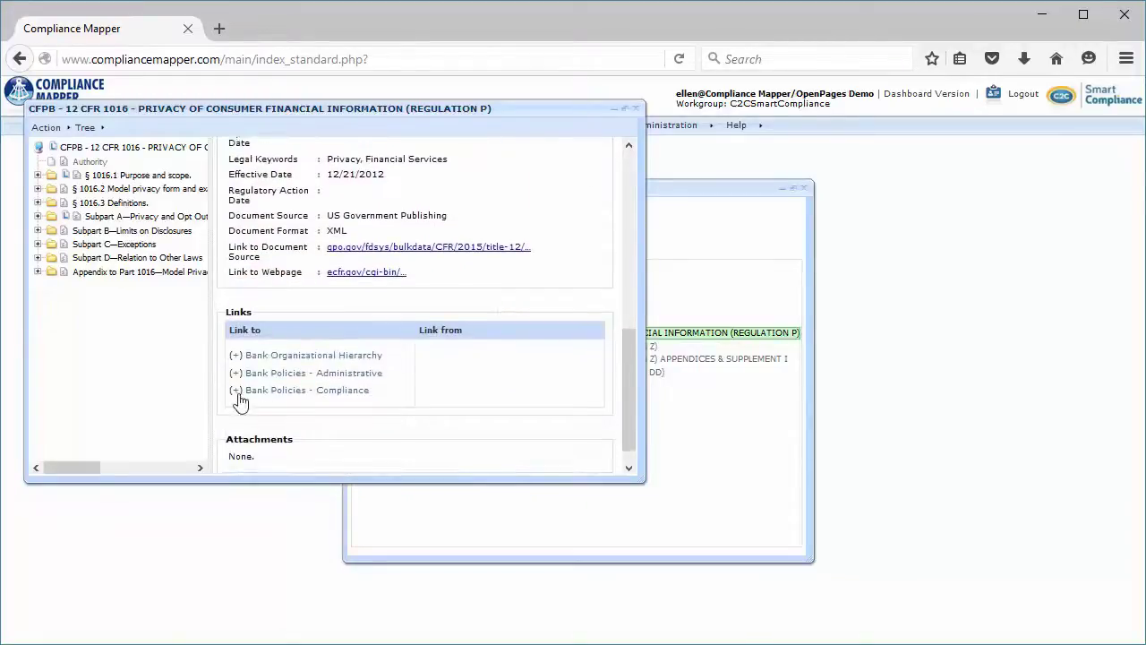
{"action": "left_click", "coordinate": [234, 392]}
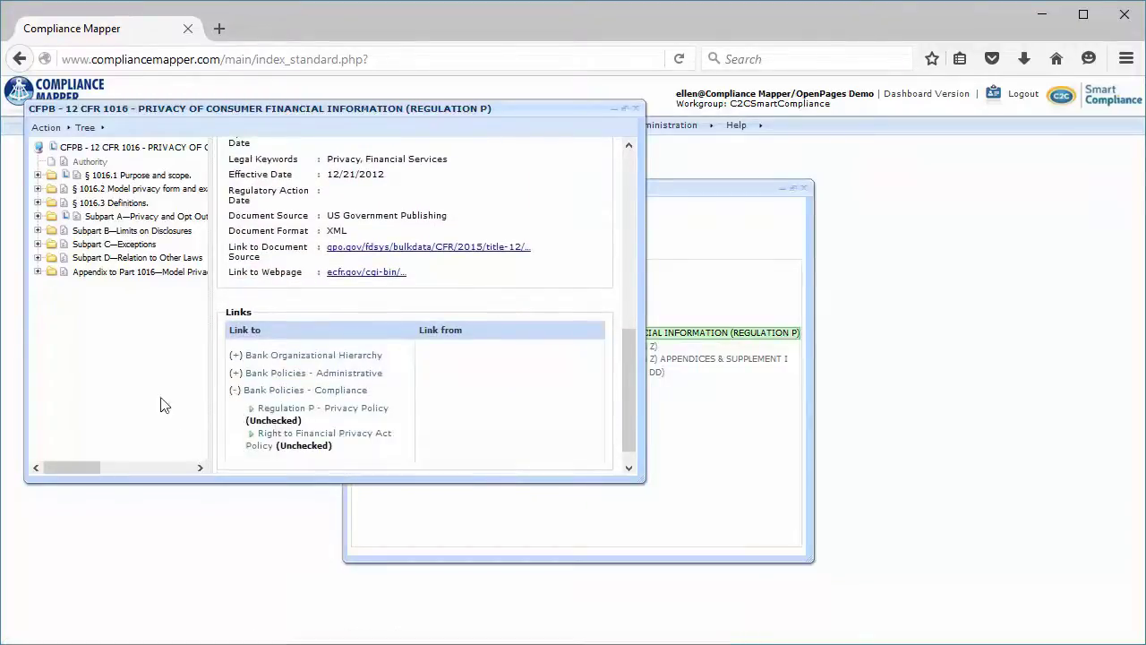
Show requirement (c) Annual notices only, under § 1016.9 in Subpart A of the regulation tree
{"action": "left_click", "coordinate": [38, 217]}
{"action": "left_click", "coordinate": [51, 299]}
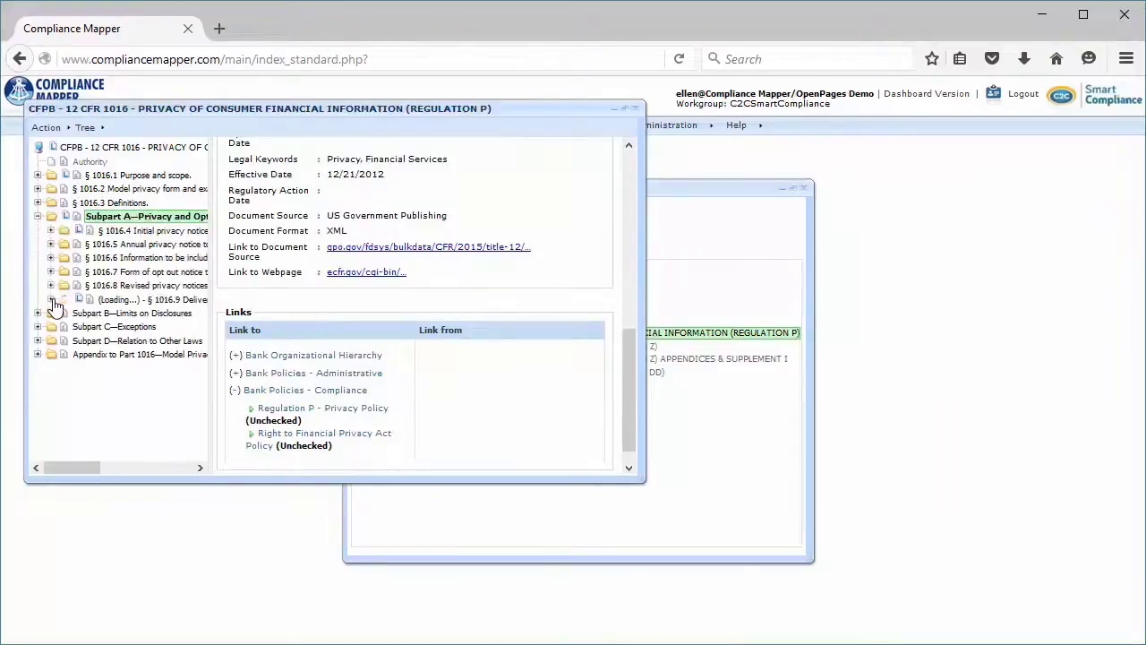
{"action": "left_click", "coordinate": [143, 340]}
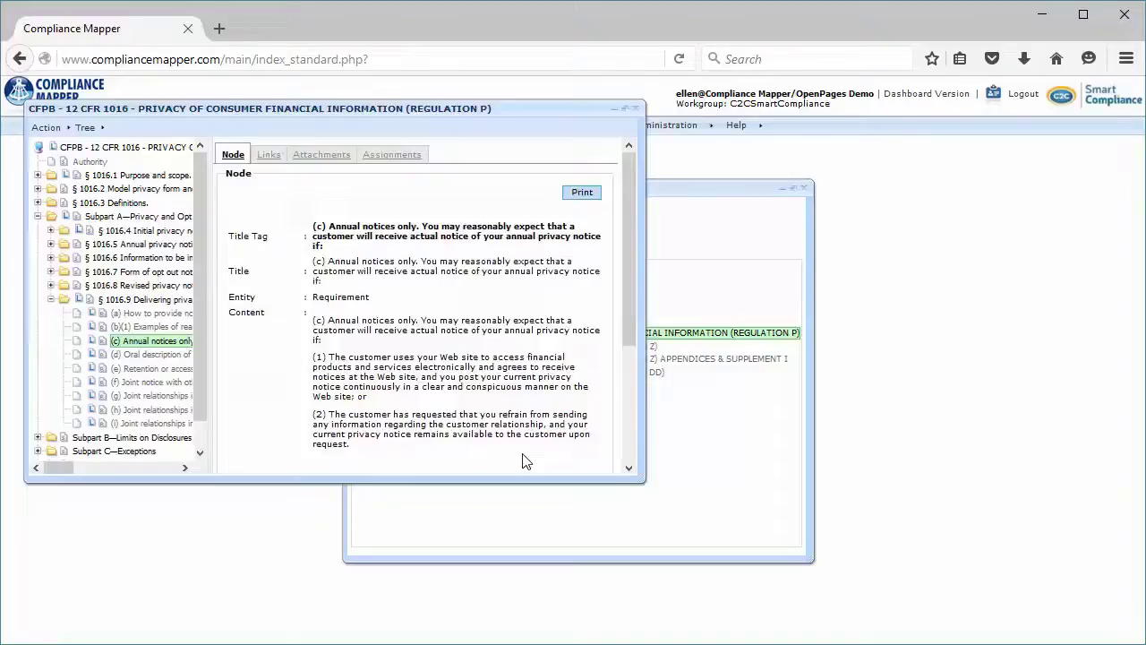
Export the regulation tree to OpenPages as a mandate
{"action": "left_click", "coordinate": [45, 127]}
{"action": "left_click", "coordinate": [67, 239]}
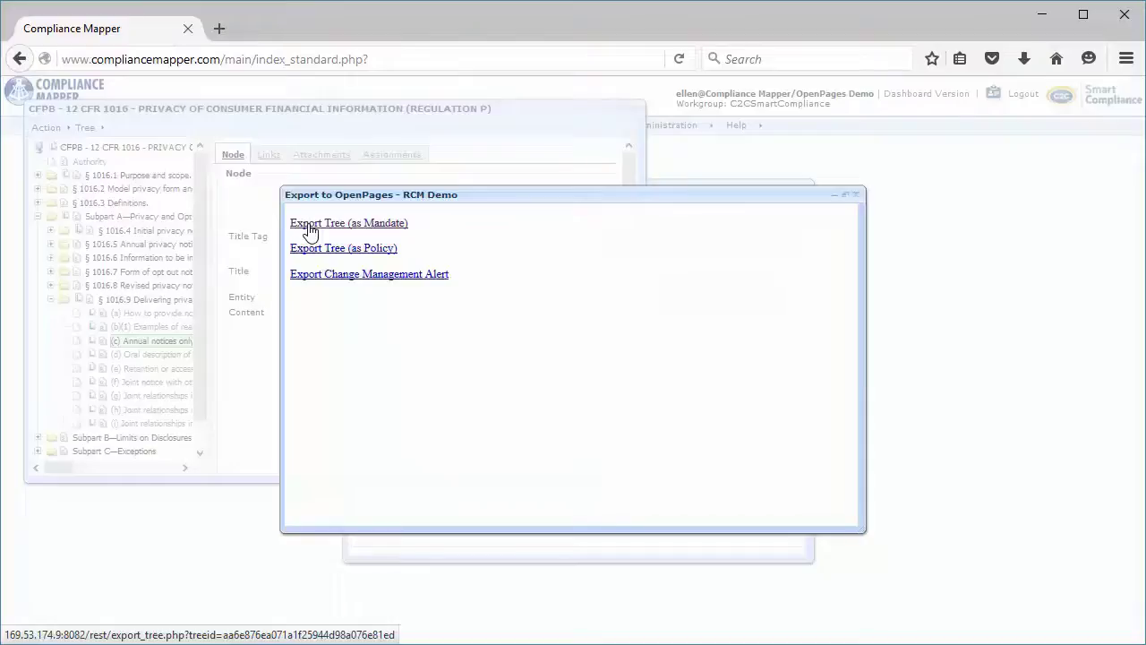
{"action": "left_click", "coordinate": [309, 229]}
{"action": "left_click", "coordinate": [313, 263]}
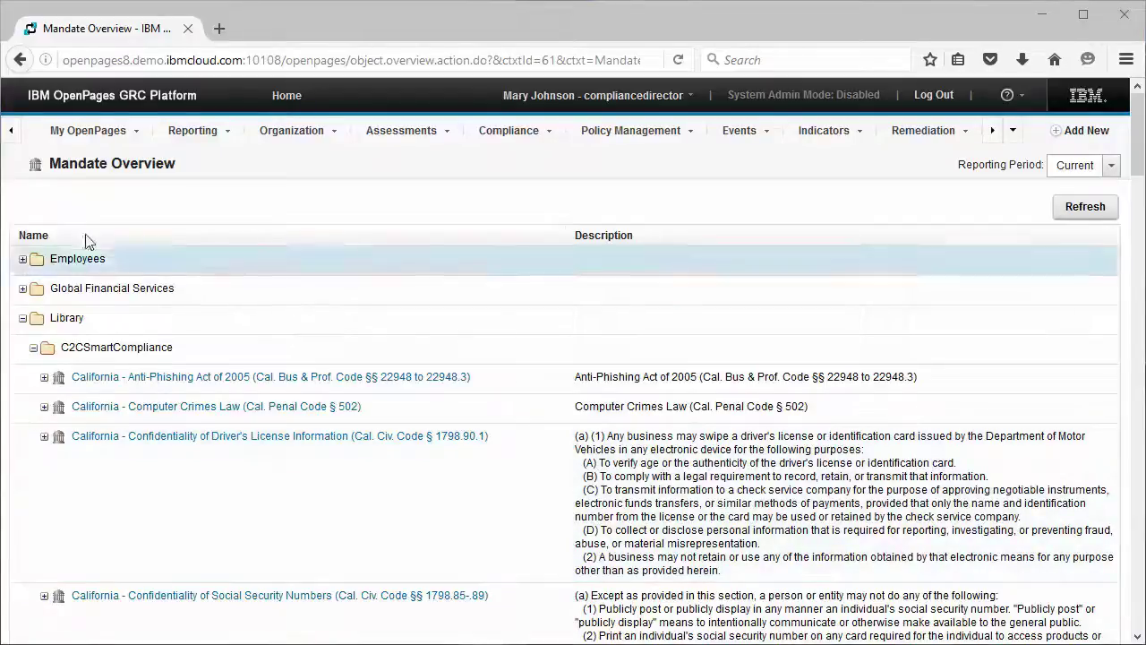
In the OpenPages Mandate Overview, find the CFPB - 12 CFR 1016 (REGULATION P) mandate under C2CSmartCompliance and expand it to its sub-mandates
{"action": "scroll", "coordinate": [12, 416], "scroll_direction": "down", "scroll_amount": 4}
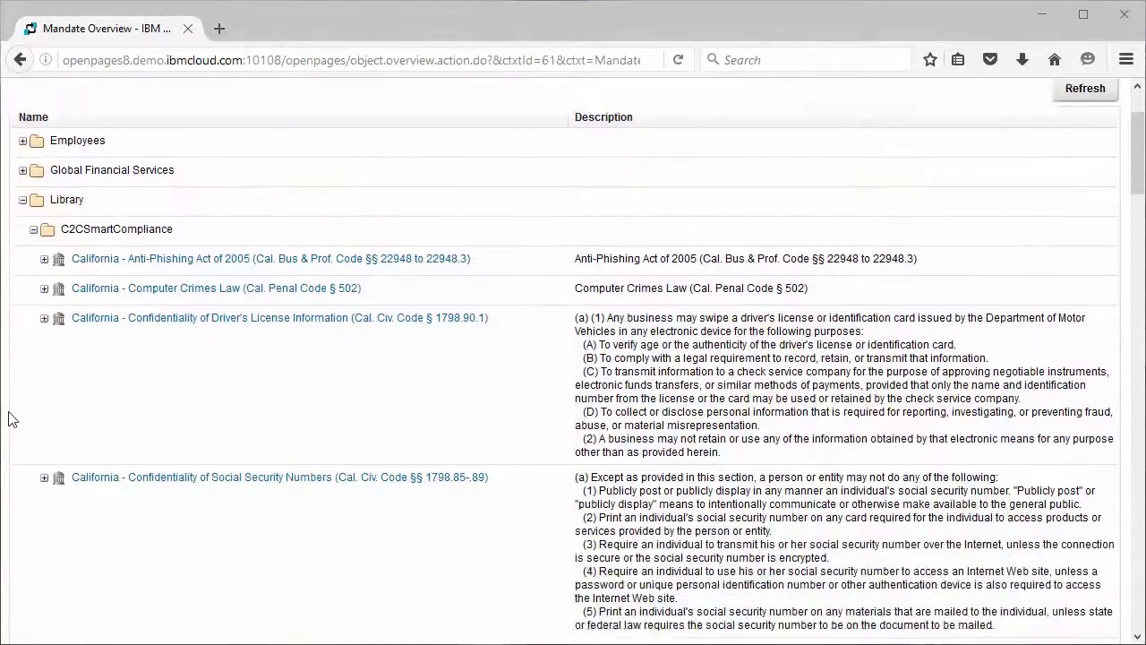
{"action": "scroll", "coordinate": [12, 419], "scroll_direction": "down", "scroll_amount": 2}
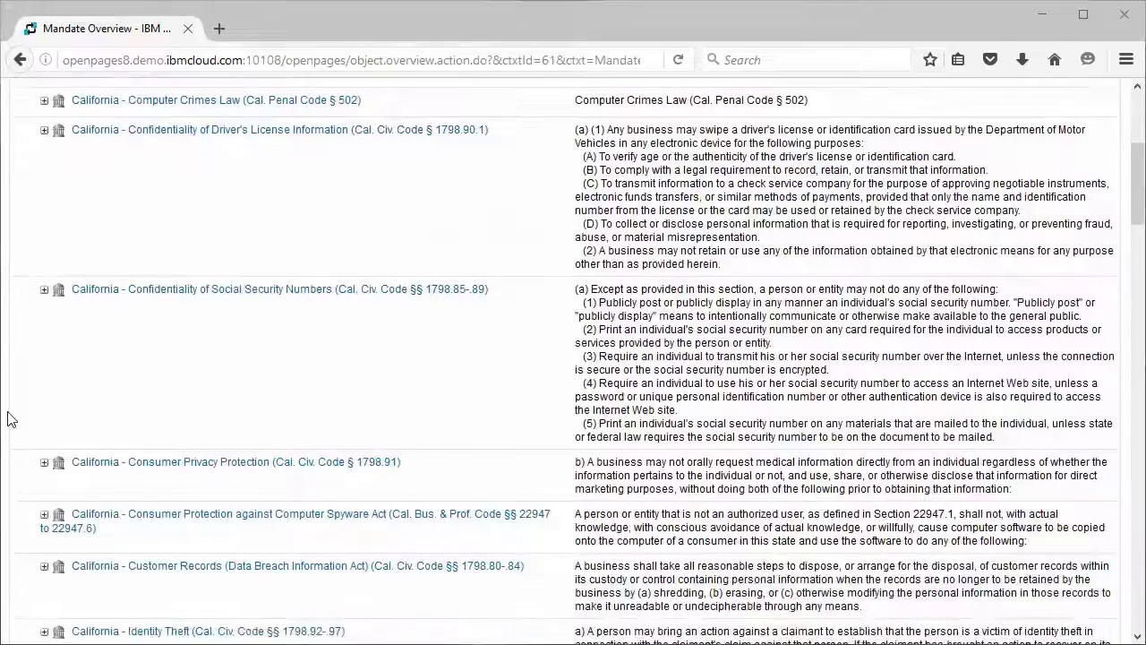
{"action": "scroll", "coordinate": [12, 419], "scroll_direction": "down", "scroll_amount": 2}
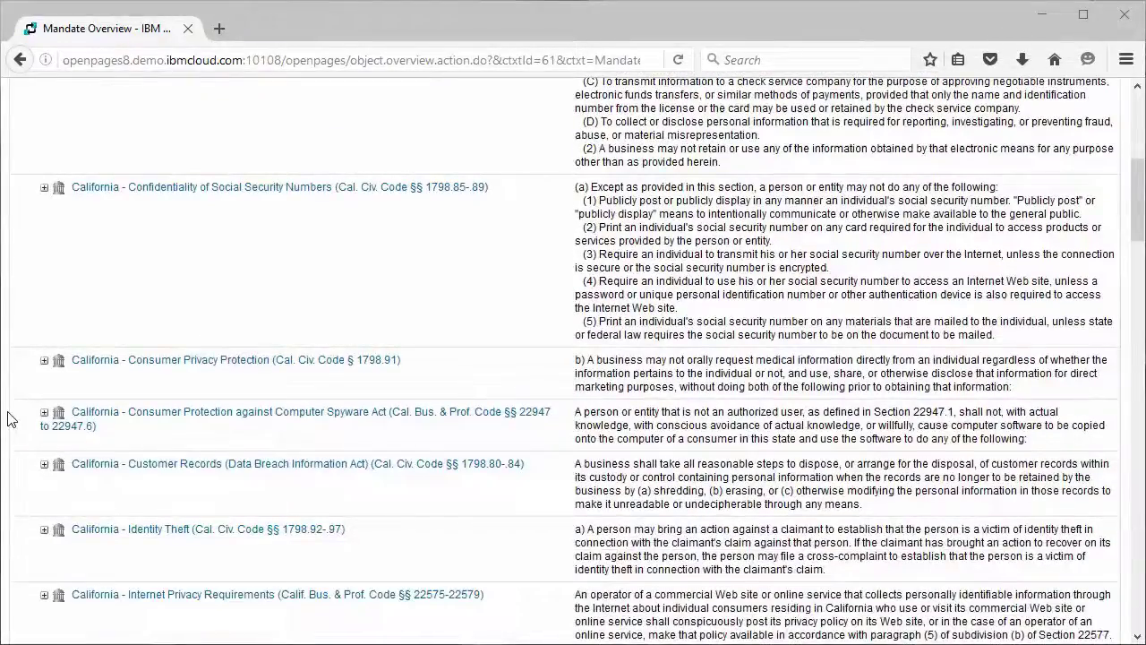
{"action": "scroll", "coordinate": [12, 419], "scroll_direction": "down", "scroll_amount": 5}
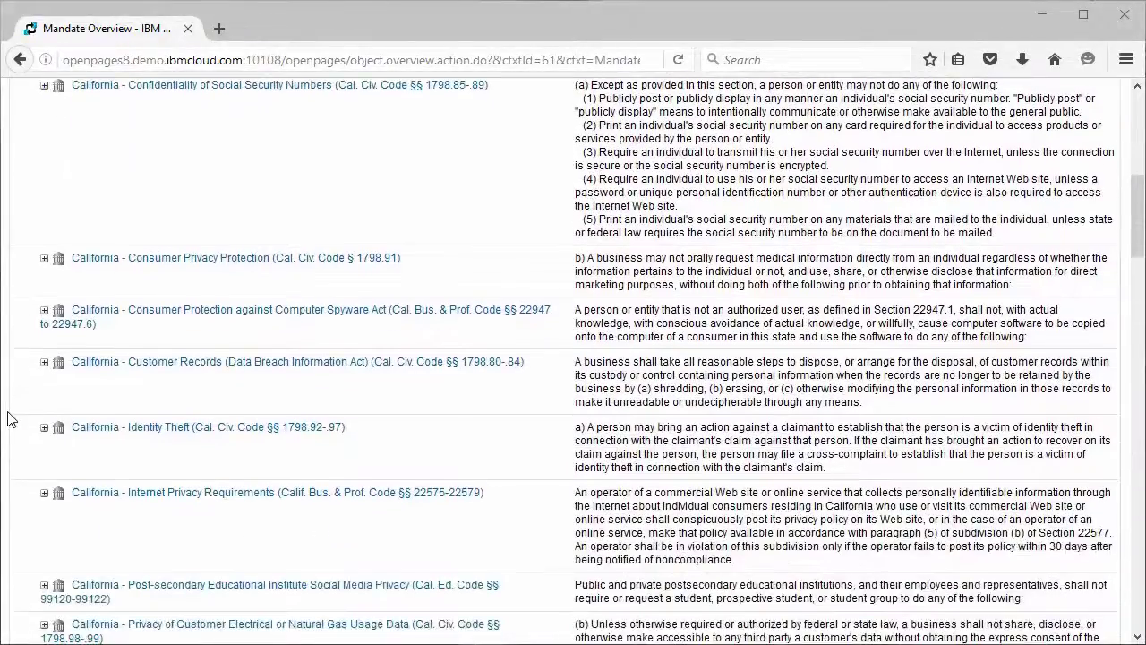
{"action": "scroll", "coordinate": [12, 419], "scroll_direction": "down", "scroll_amount": 8}
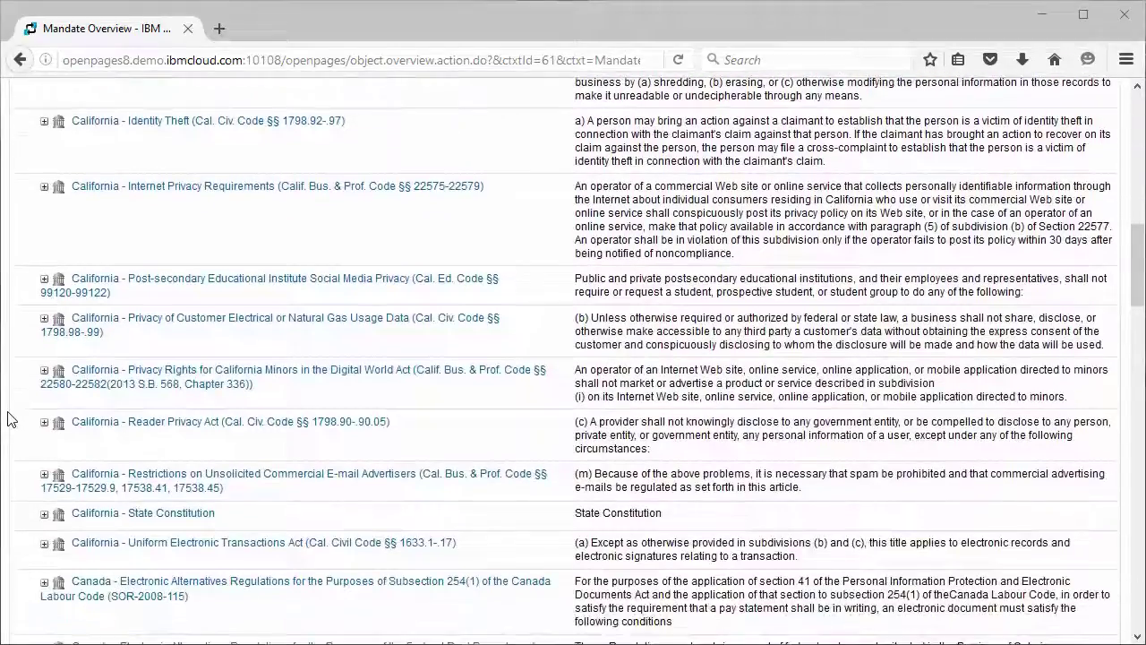
{"action": "scroll", "coordinate": [12, 419], "scroll_direction": "down", "scroll_amount": 7}
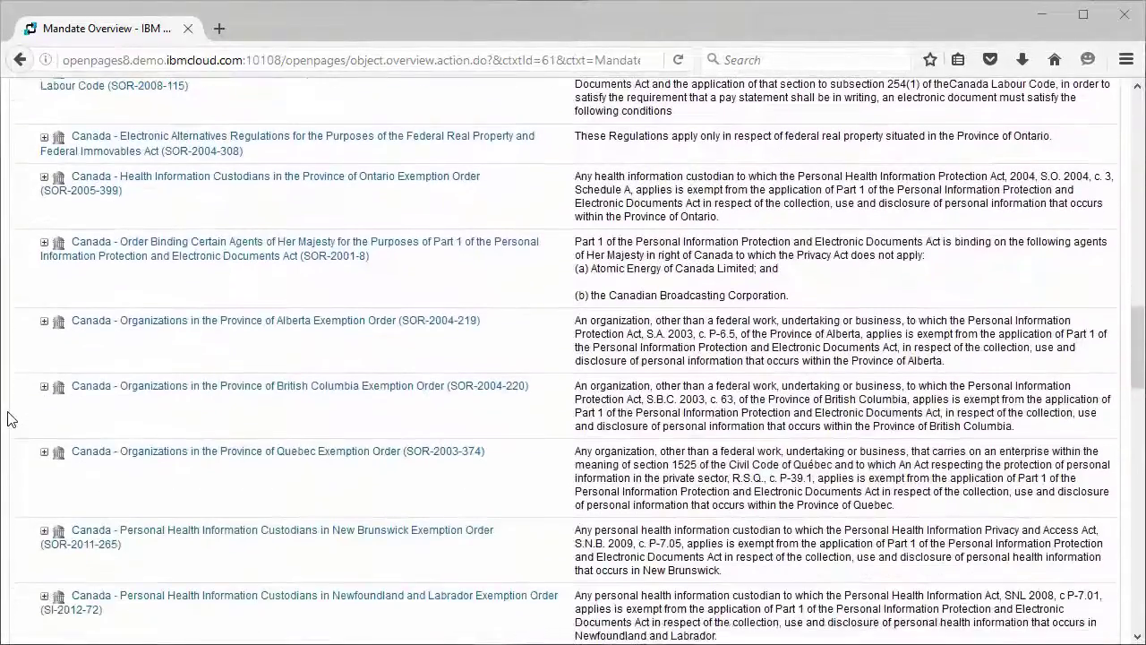
{"action": "scroll", "coordinate": [12, 419], "scroll_direction": "down", "scroll_amount": 6}
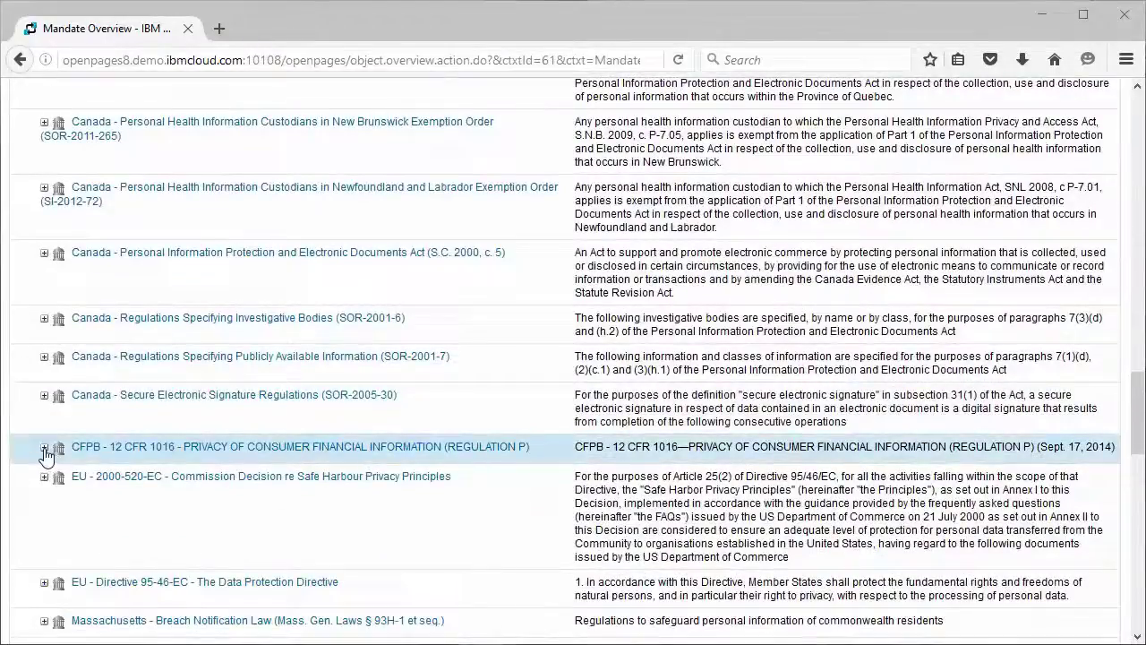
{"action": "left_click", "coordinate": [43, 447]}
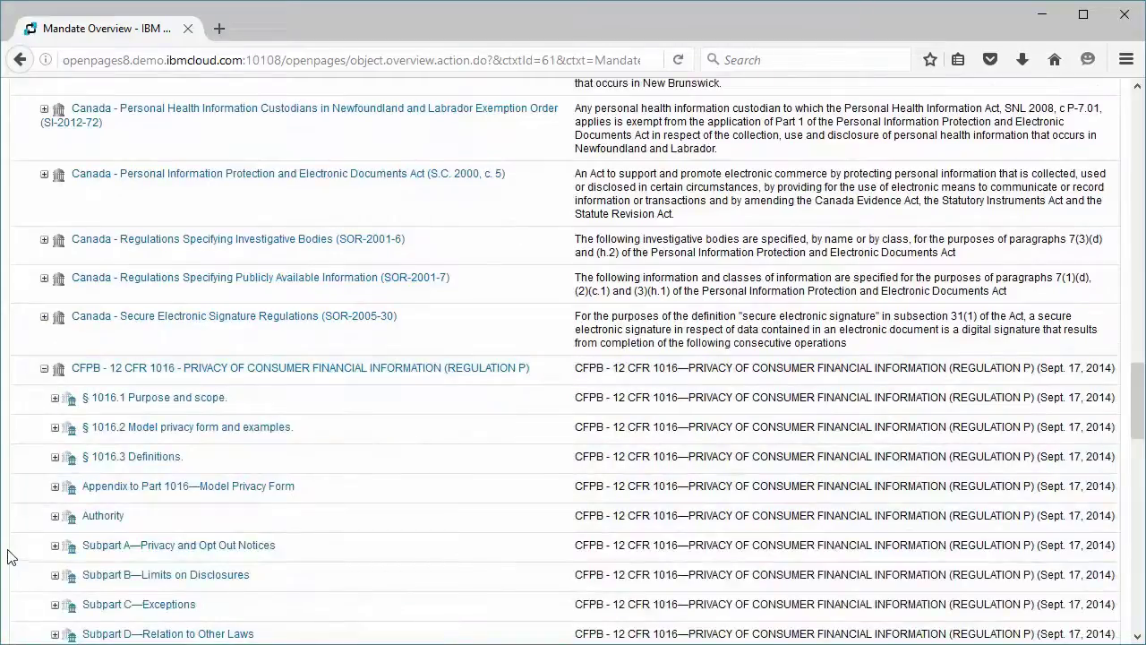
{"action": "scroll", "coordinate": [10, 551], "scroll_direction": "down", "scroll_amount": 2}
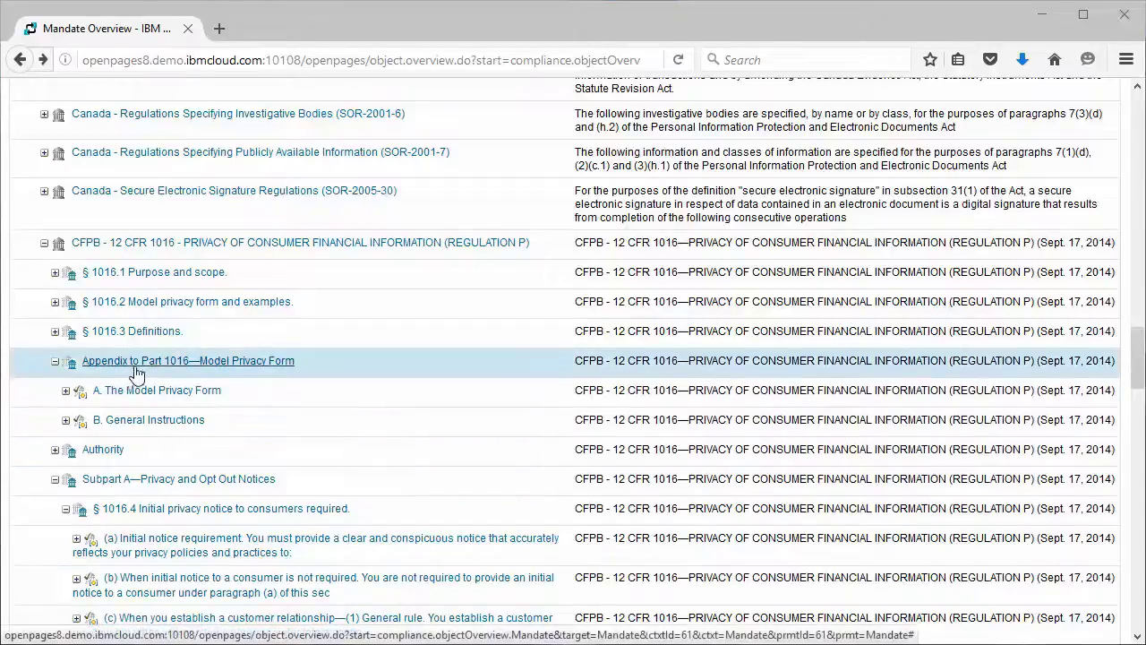
Open the Appendix to Part 1016—Model Privacy Form sub-mandate and retrieve its attached file Version_1-_Model_Form_With_No_Opt-Out.pdf
{"action": "left_click", "coordinate": [137, 366]}
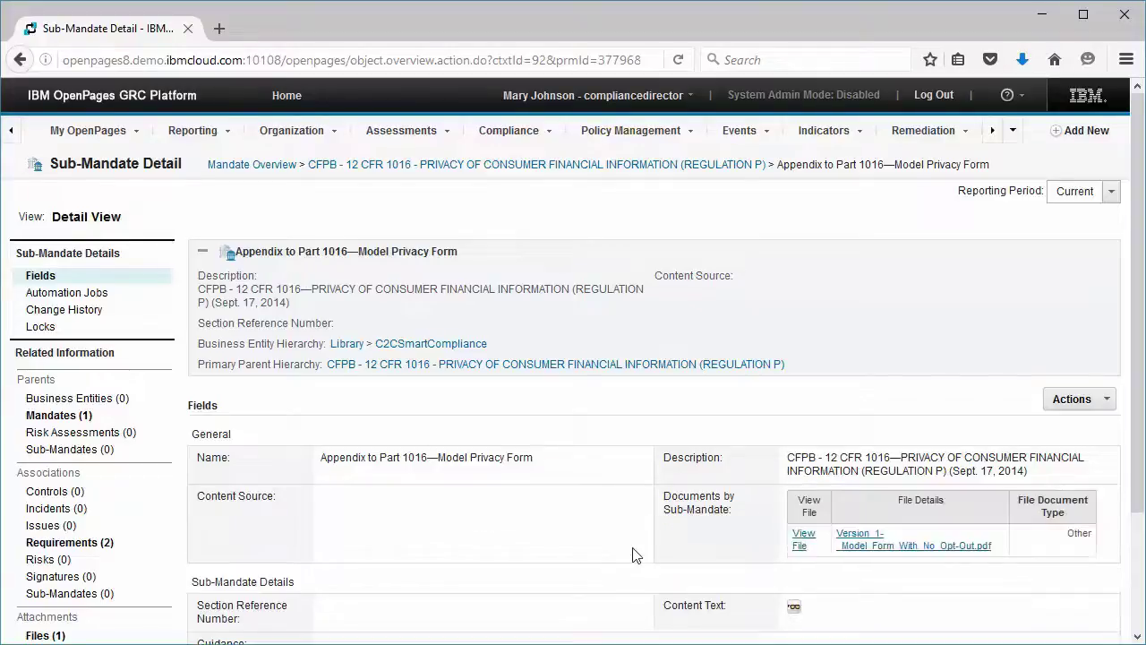
{"action": "left_click", "coordinate": [801, 541]}
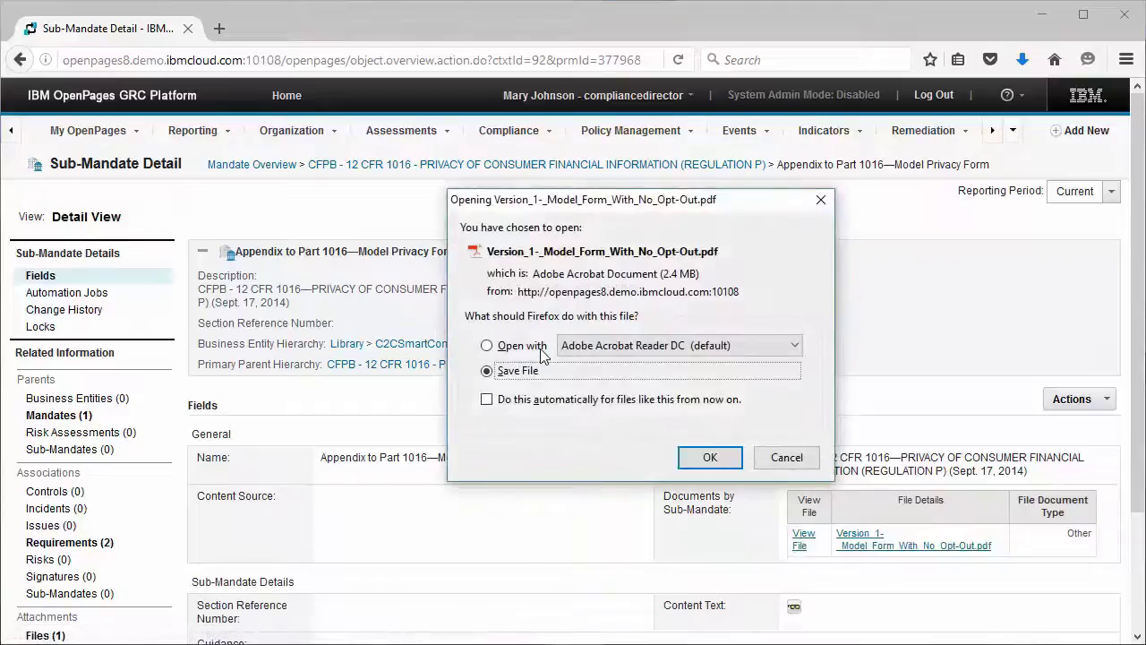
{"action": "left_click", "coordinate": [703, 463]}
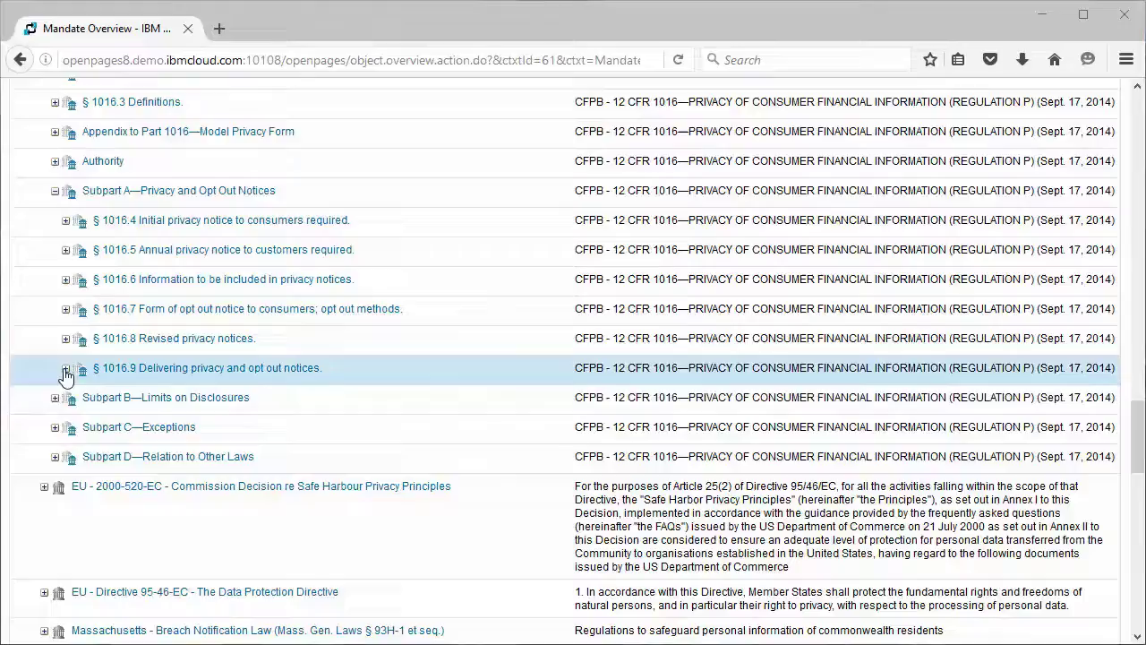
Open requirement (c) Annual notices only under § 1016.9 in the mandate overview and view its content text
{"action": "left_click", "coordinate": [65, 367]}
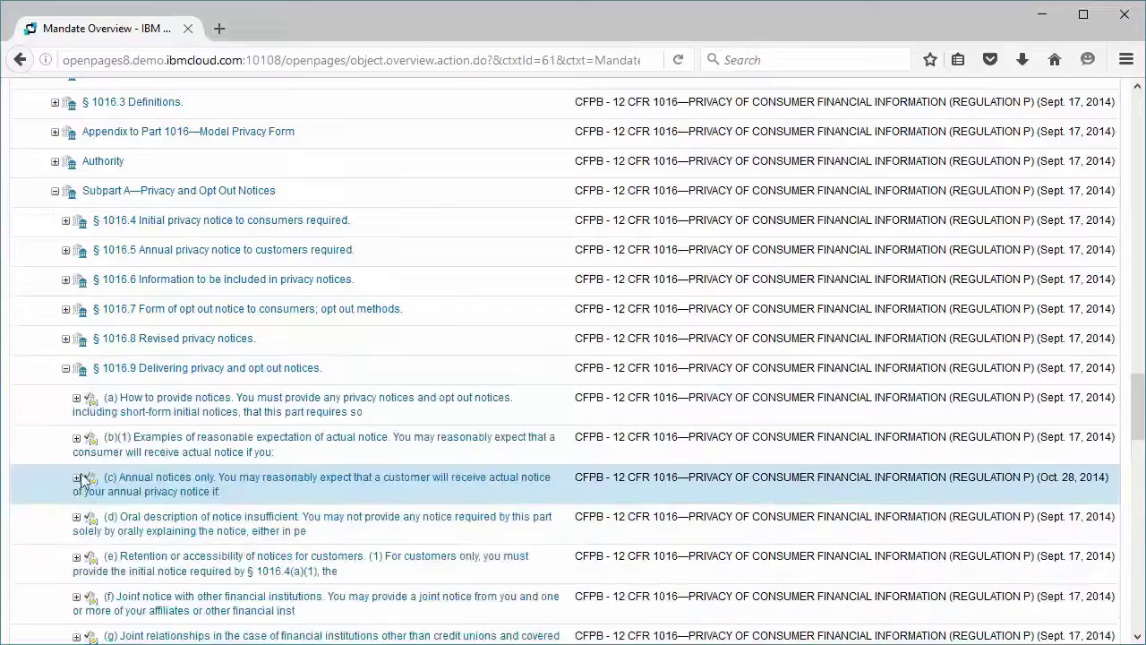
{"action": "left_click", "coordinate": [166, 480]}
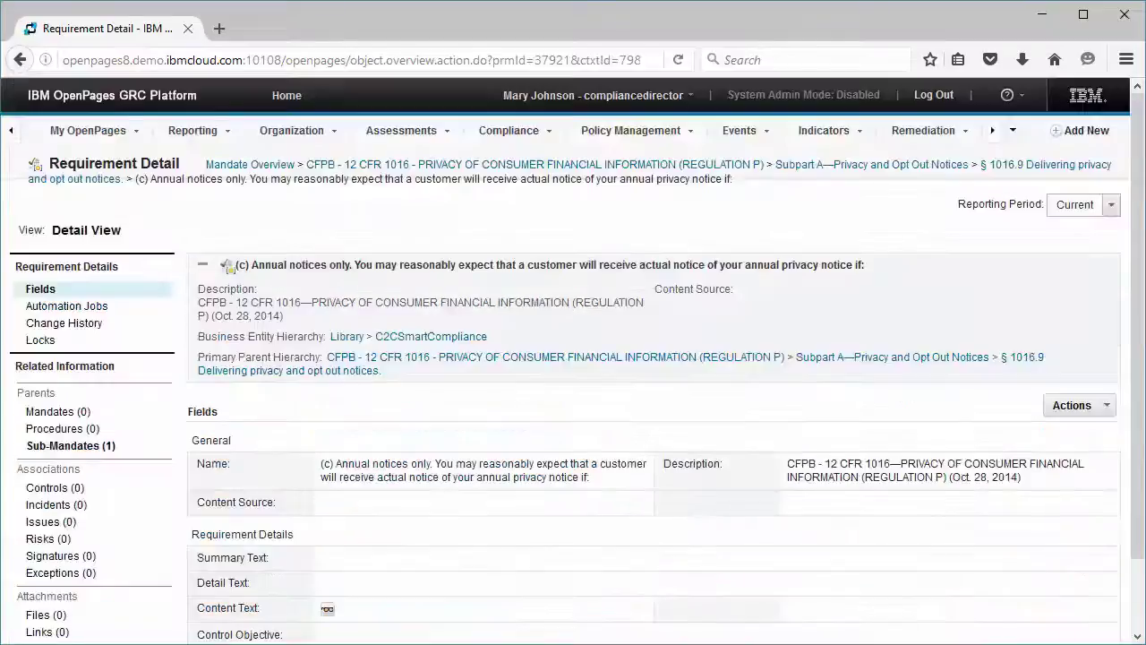
{"action": "scroll", "coordinate": [404, 607], "scroll_direction": "down", "scroll_amount": 2}
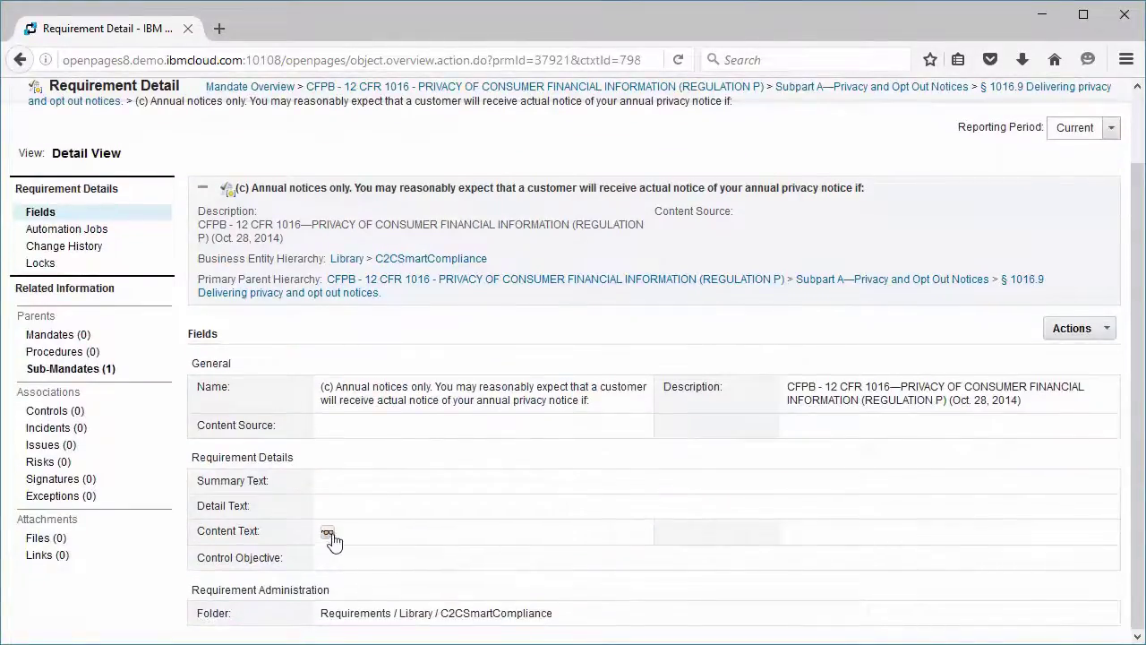
{"action": "left_click", "coordinate": [328, 533]}
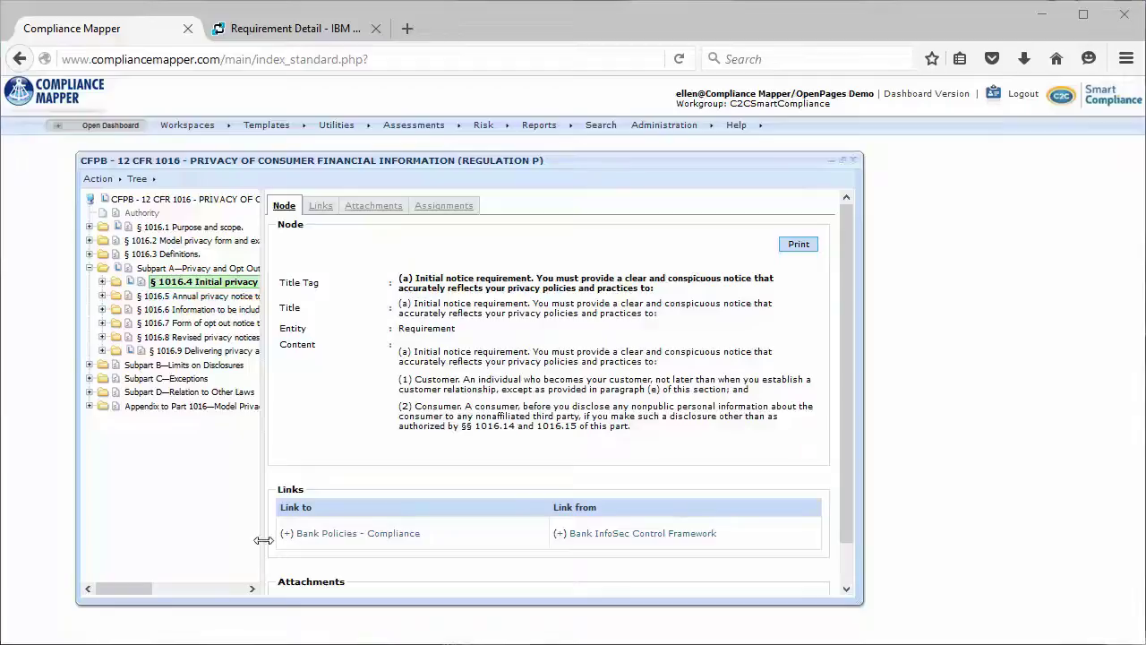
In Compliance Mapper, open requirement (a) Initial notice requirement under § 1016.4 and expand its links from Bank InfoSec Control Framework
{"action": "left_click", "coordinate": [102, 351]}
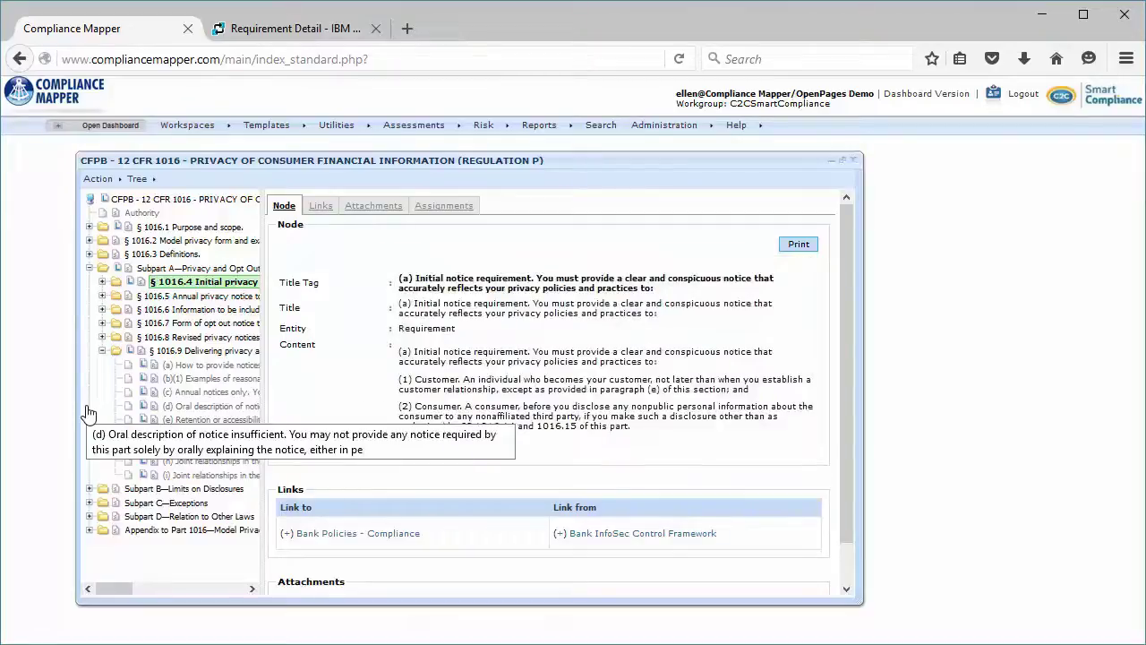
{"action": "left_click", "coordinate": [102, 283]}
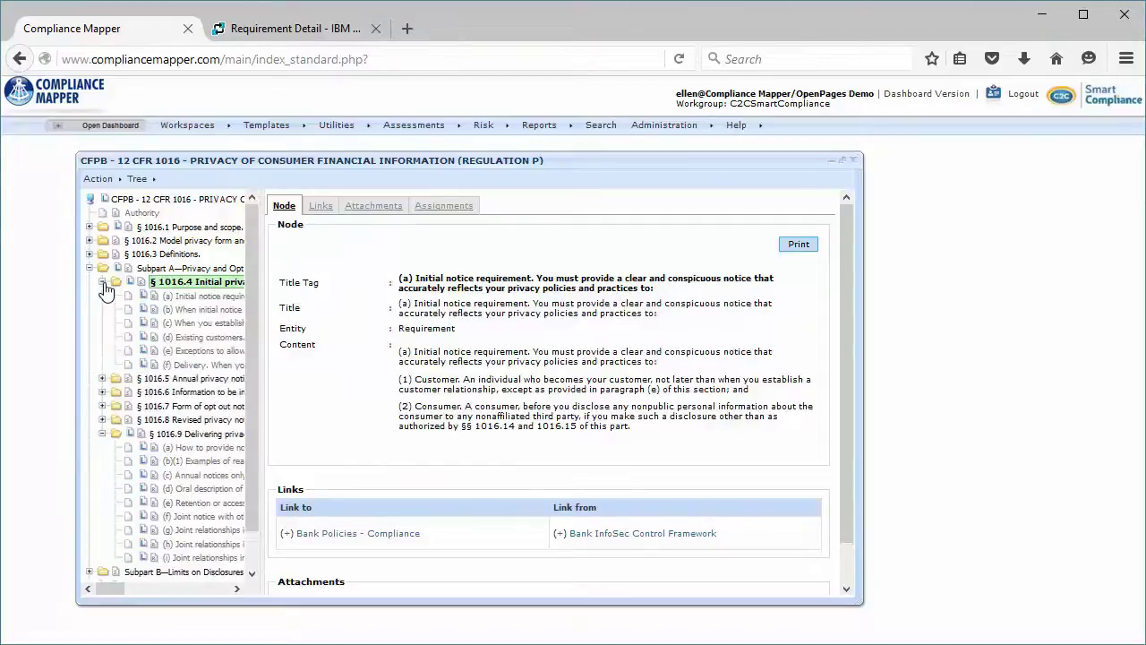
{"action": "left_click", "coordinate": [195, 283]}
{"action": "left_click", "coordinate": [202, 296]}
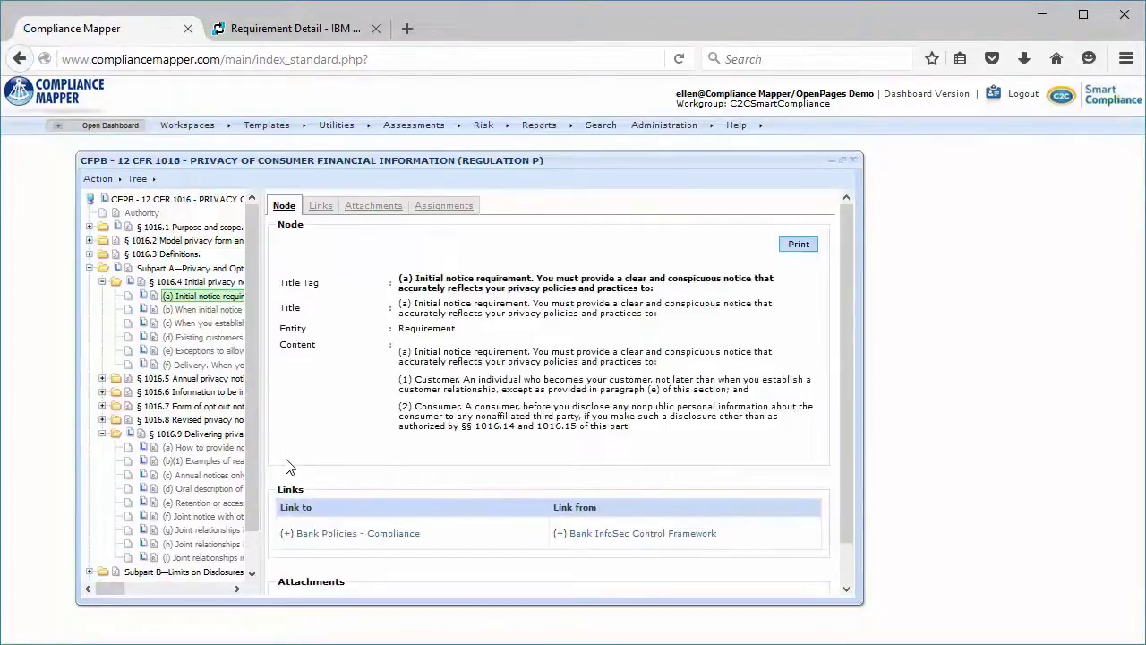
{"action": "left_click", "coordinate": [560, 535]}
{"action": "scroll", "coordinate": [494, 550], "scroll_direction": "down", "scroll_amount": 1}
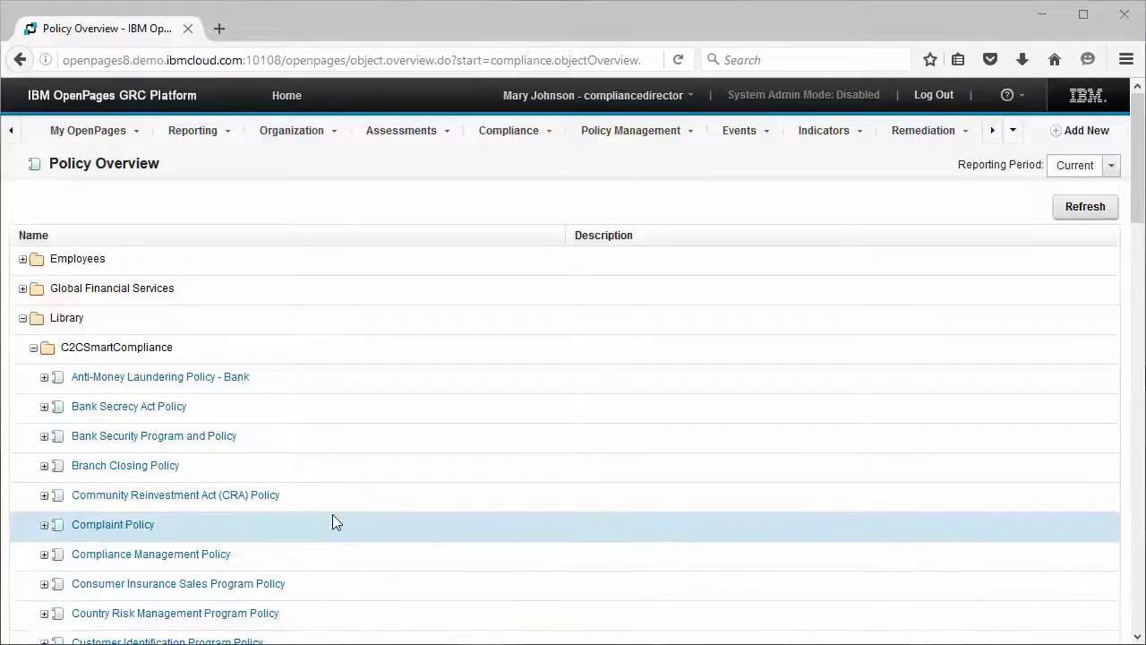
In the OpenPages Policy Overview, open Regulation P - Privacy Policy under C2CSmartCompliance and view its policy document
{"action": "scroll", "coordinate": [338, 532], "scroll_direction": "down", "scroll_amount": 2}
{"action": "scroll", "coordinate": [338, 533], "scroll_direction": "down", "scroll_amount": 1}
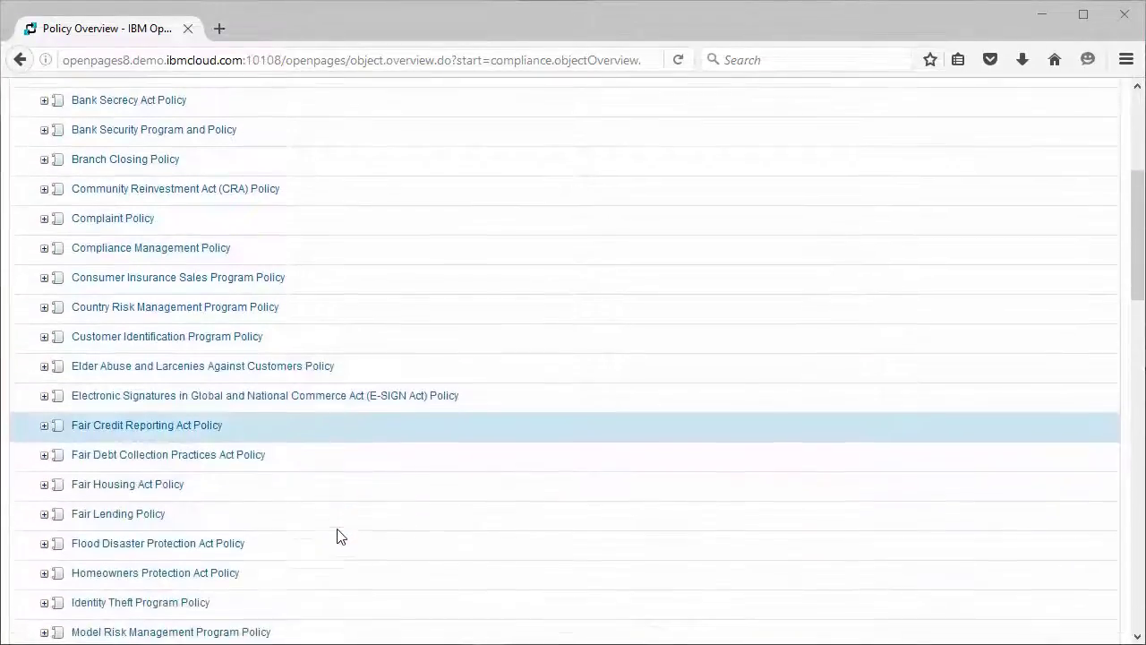
{"action": "scroll", "coordinate": [339, 534], "scroll_direction": "down", "scroll_amount": 1}
{"action": "scroll", "coordinate": [338, 535], "scroll_direction": "down", "scroll_amount": 2}
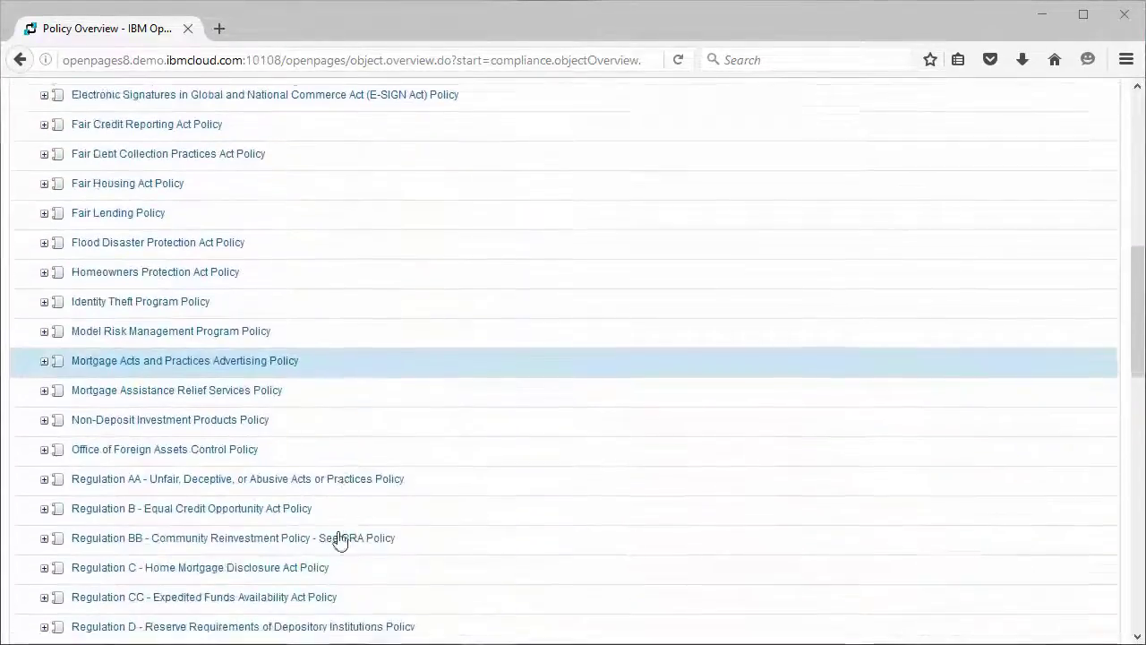
{"action": "scroll", "coordinate": [340, 538], "scroll_direction": "down", "scroll_amount": 2}
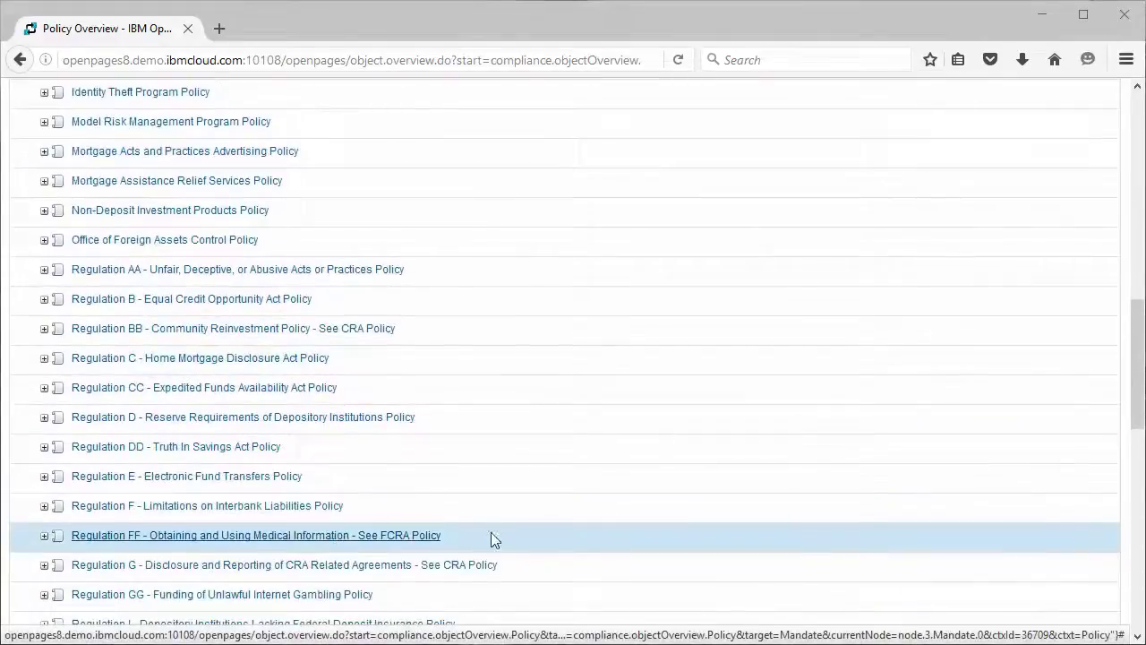
{"action": "scroll", "coordinate": [492, 538], "scroll_direction": "down", "scroll_amount": 2}
{"action": "scroll", "coordinate": [497, 539], "scroll_direction": "down", "scroll_amount": 2}
{"action": "scroll", "coordinate": [340, 542], "scroll_direction": "down", "scroll_amount": 1}
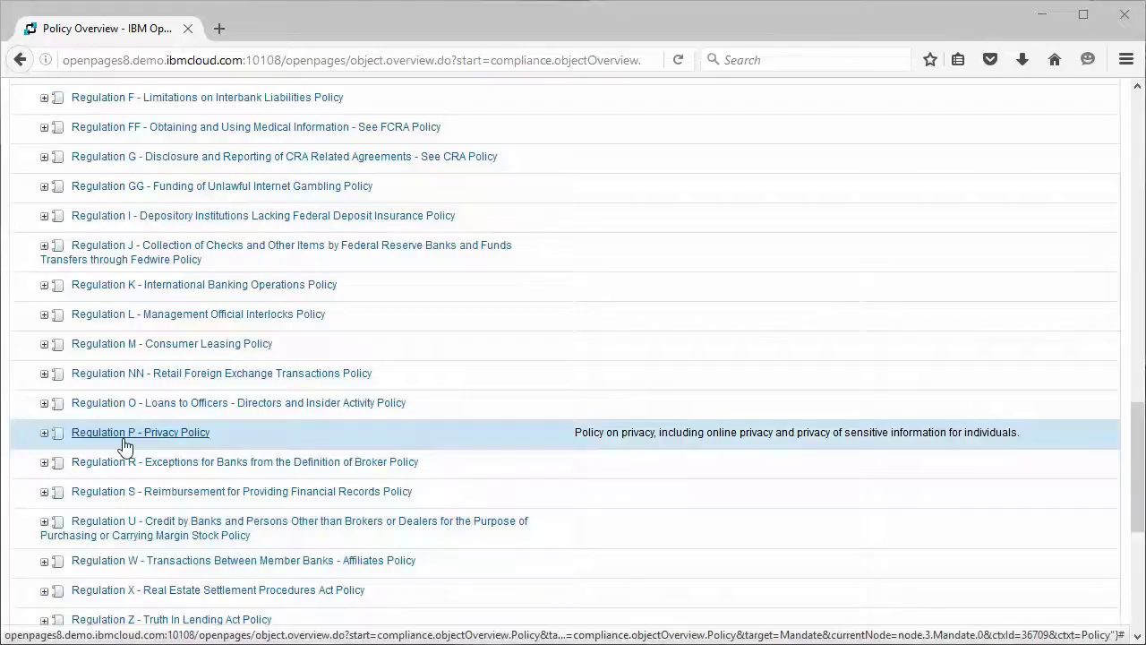
{"action": "left_click", "coordinate": [125, 439]}
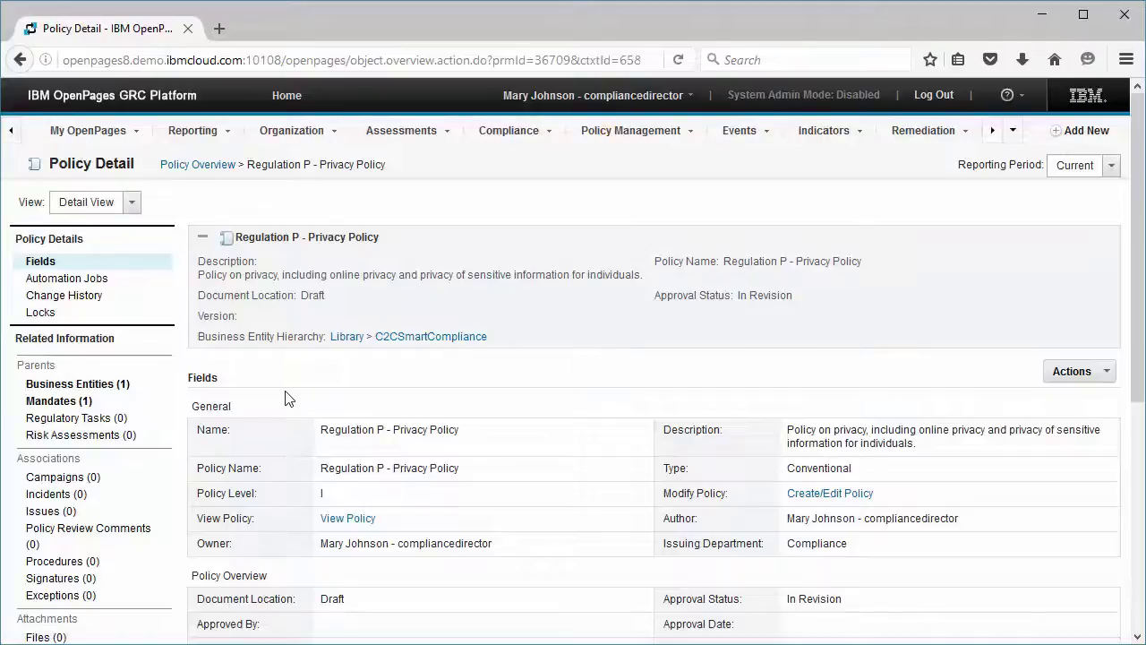
{"action": "left_click", "coordinate": [339, 521]}
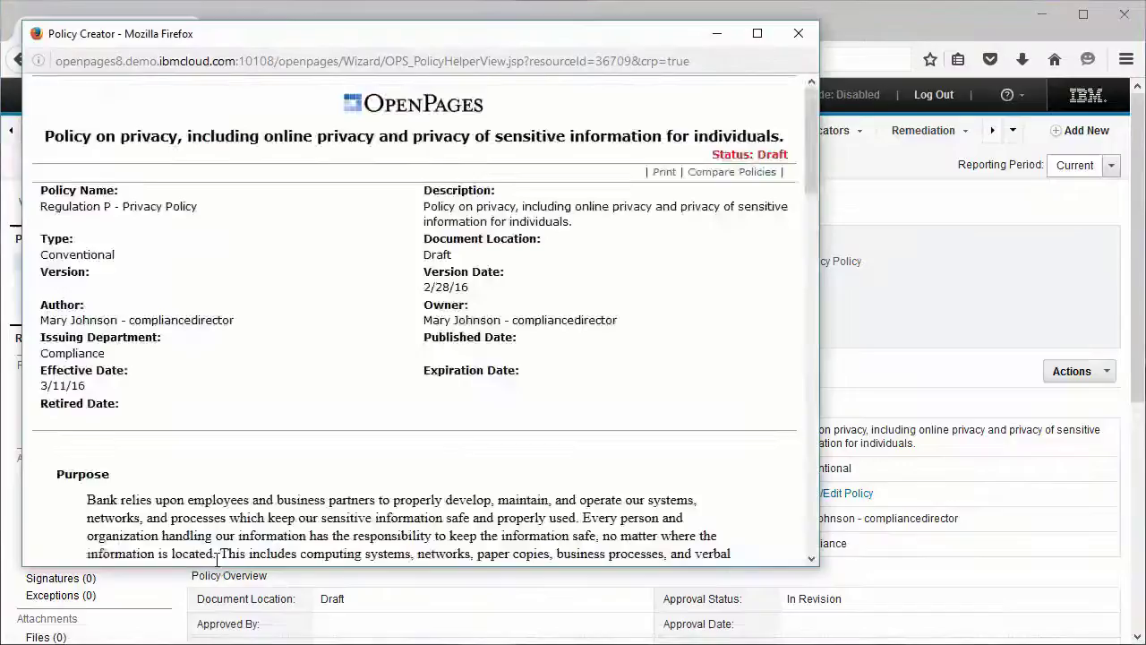
Read the Regulation P - Privacy Policy document through its Purpose, Scope and Statement sections, and put its window away
{"action": "scroll", "coordinate": [355, 420], "scroll_direction": "down", "scroll_amount": 6}
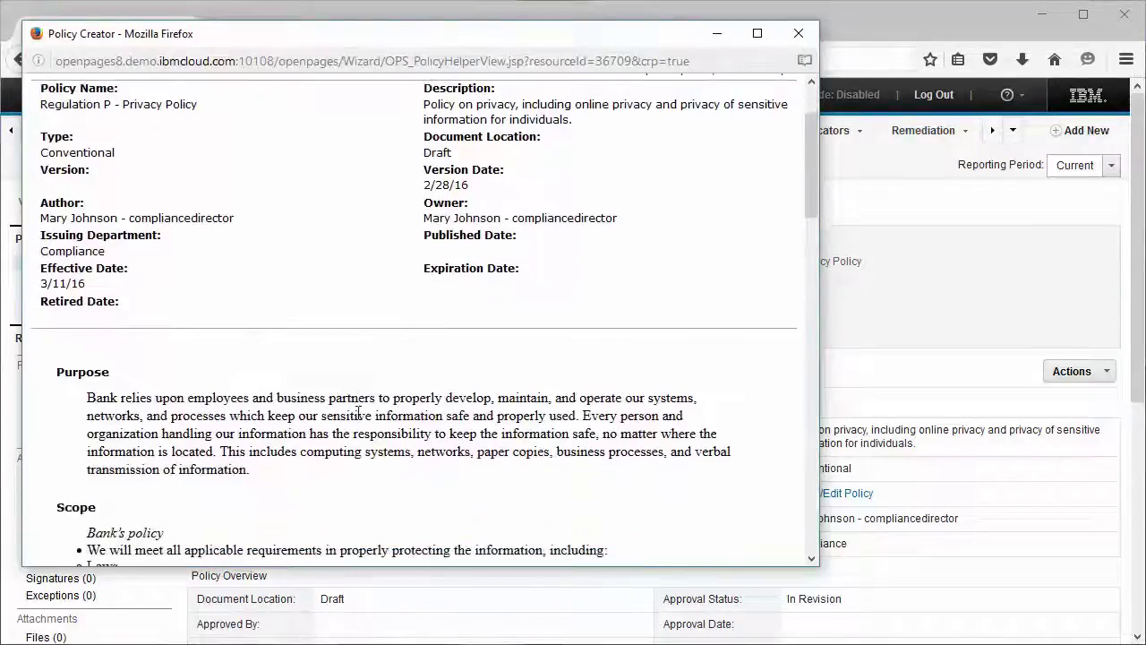
{"action": "scroll", "coordinate": [356, 421], "scroll_direction": "down", "scroll_amount": 9}
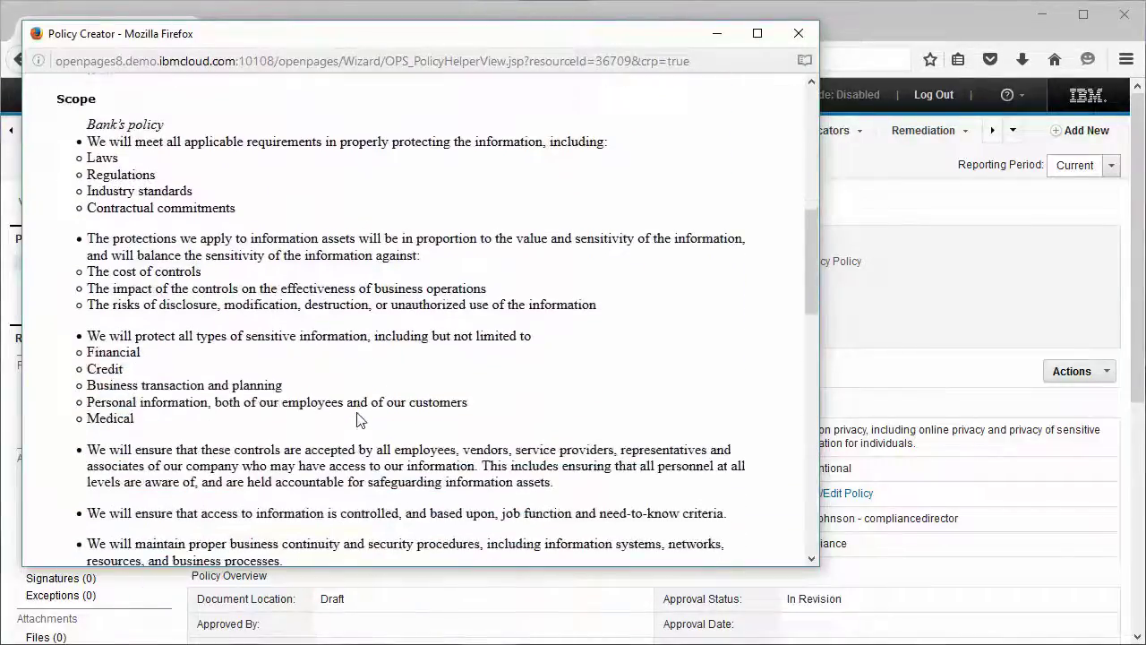
{"action": "scroll", "coordinate": [358, 411], "scroll_direction": "down", "scroll_amount": 5}
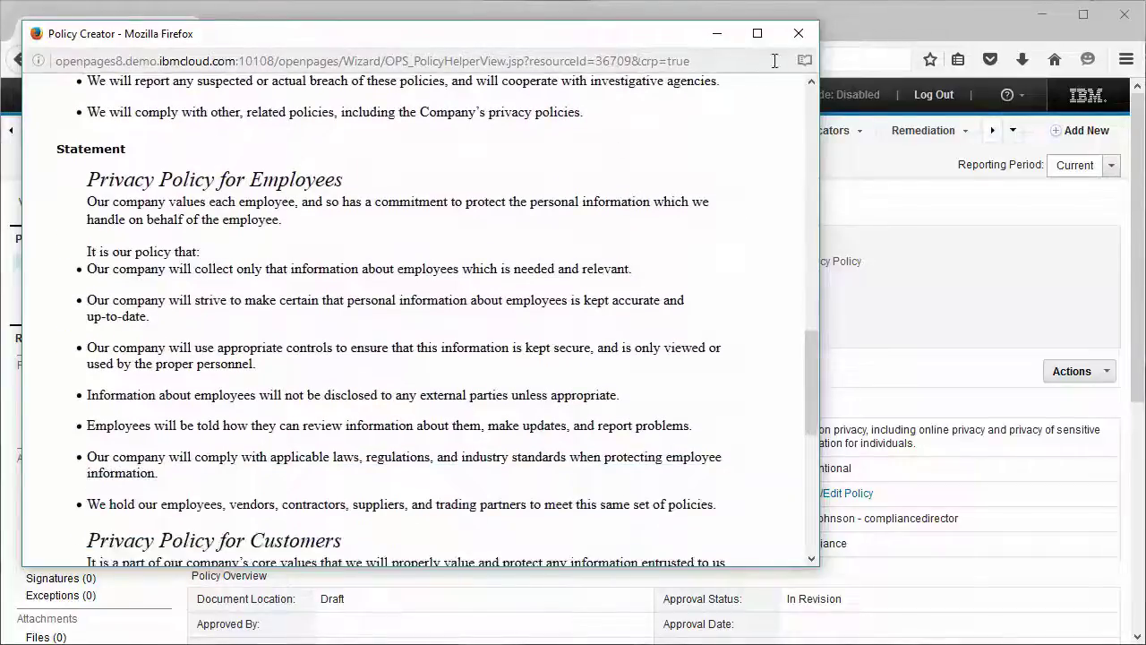
{"action": "left_click", "coordinate": [716, 33]}
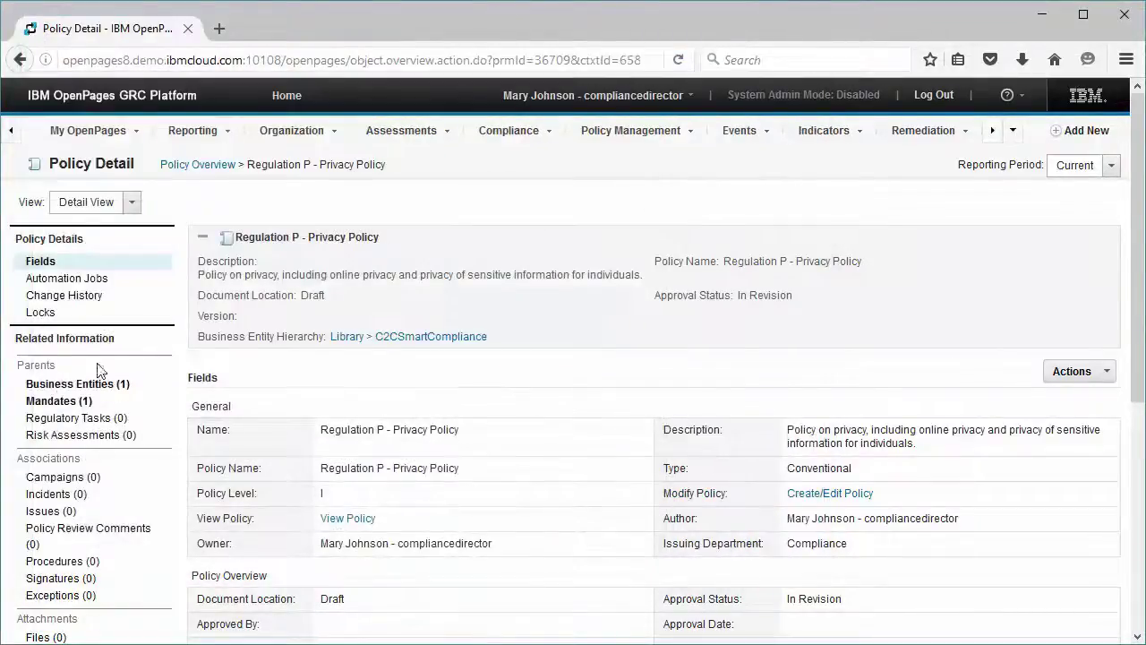
View the policy's parent mandates, and open the controls associated with requirement (a) Initial notice requirement under § 1016.4 in the mandate overview
{"action": "left_click", "coordinate": [49, 400]}
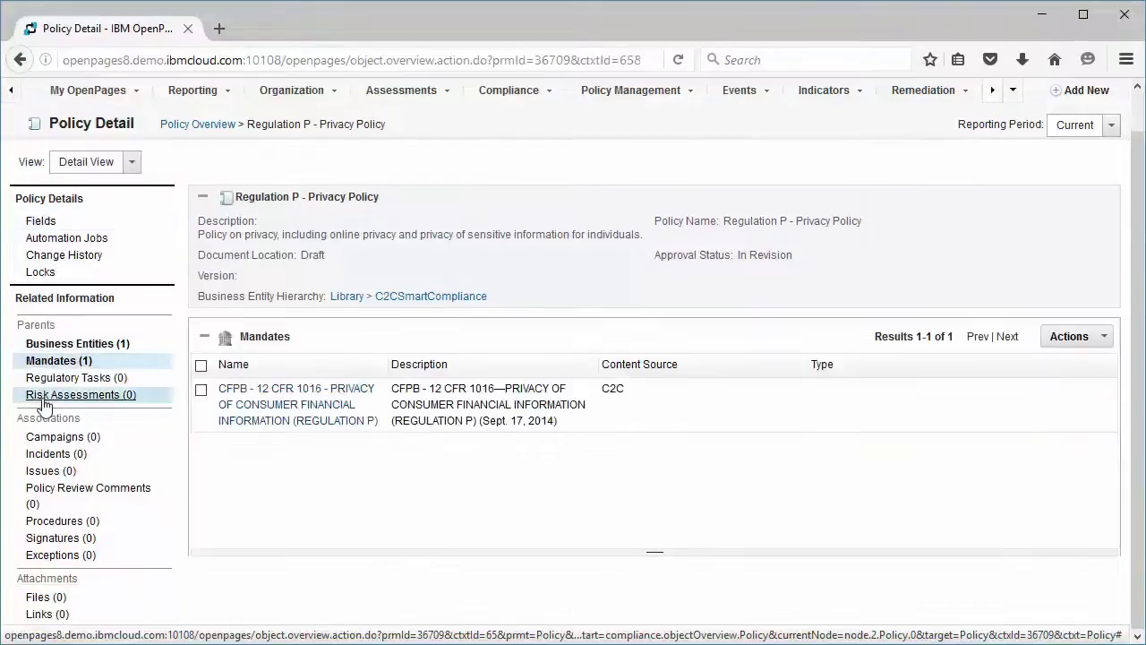
{"action": "left_click", "coordinate": [263, 433]}
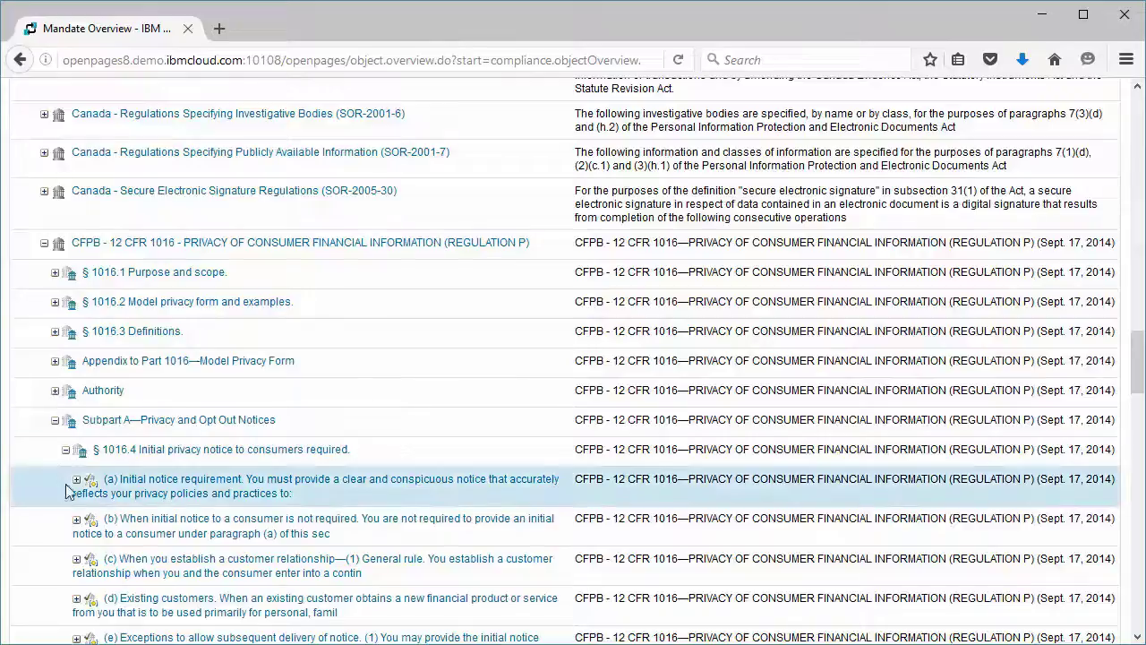
{"action": "left_click", "coordinate": [139, 498]}
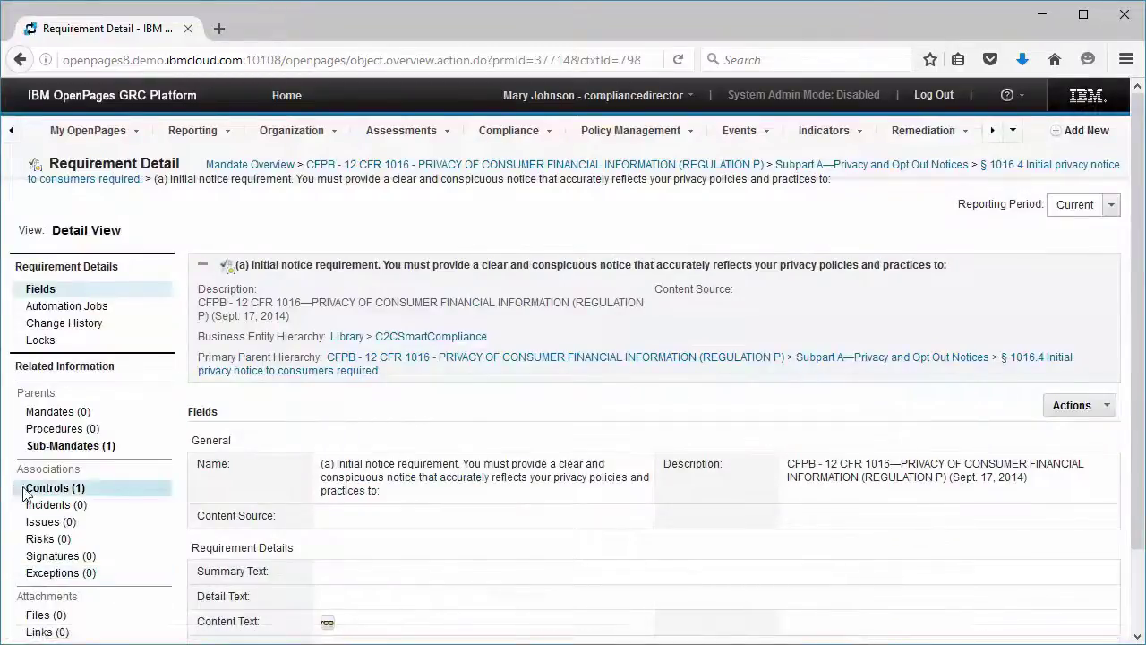
{"action": "left_click", "coordinate": [36, 489]}
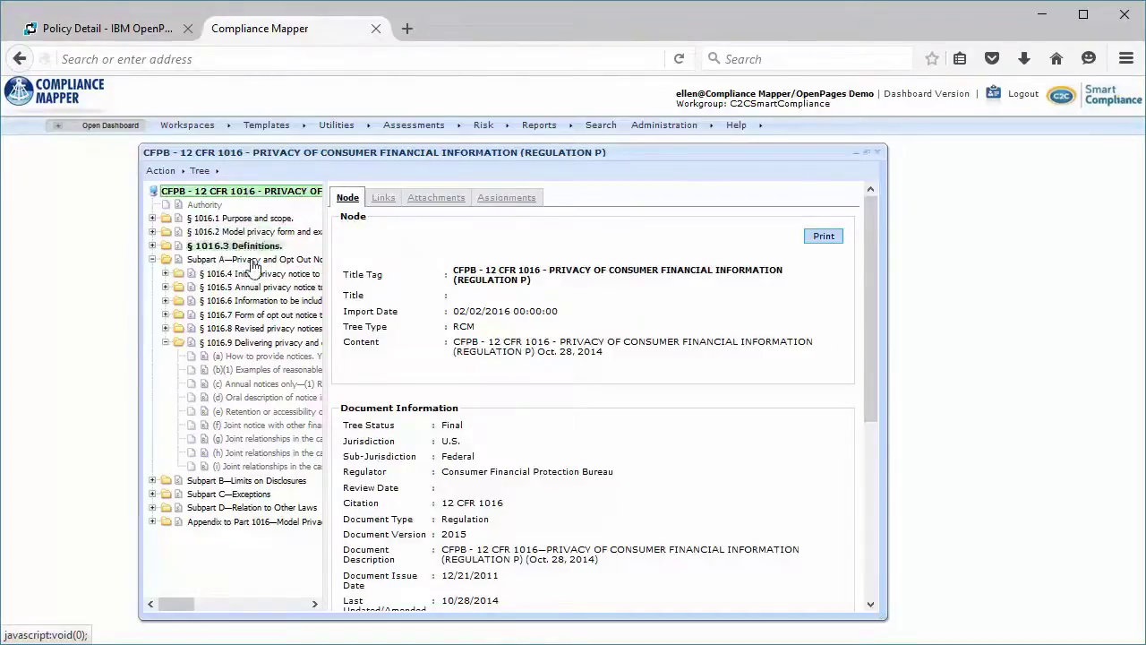
In Compliance Mapper, open node (c) Annual notices only under § 1016.9 and read through its content and links
{"action": "left_click", "coordinate": [266, 389]}
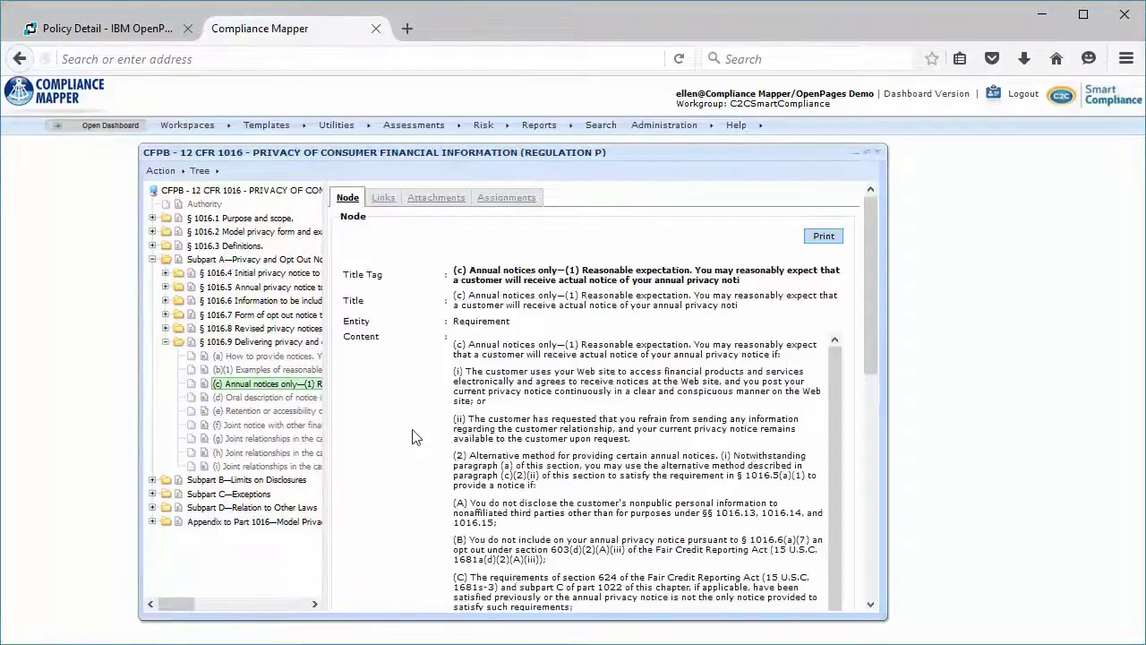
{"action": "scroll", "coordinate": [448, 440], "scroll_direction": "down", "scroll_amount": 1}
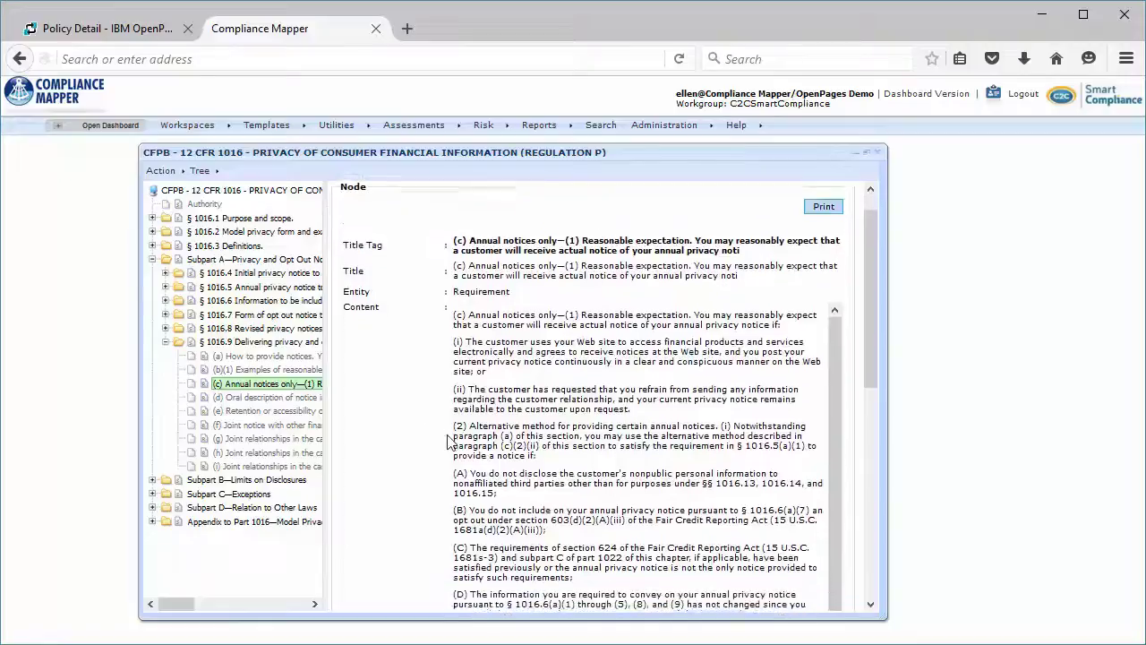
{"action": "scroll", "coordinate": [447, 441], "scroll_direction": "down", "scroll_amount": 10}
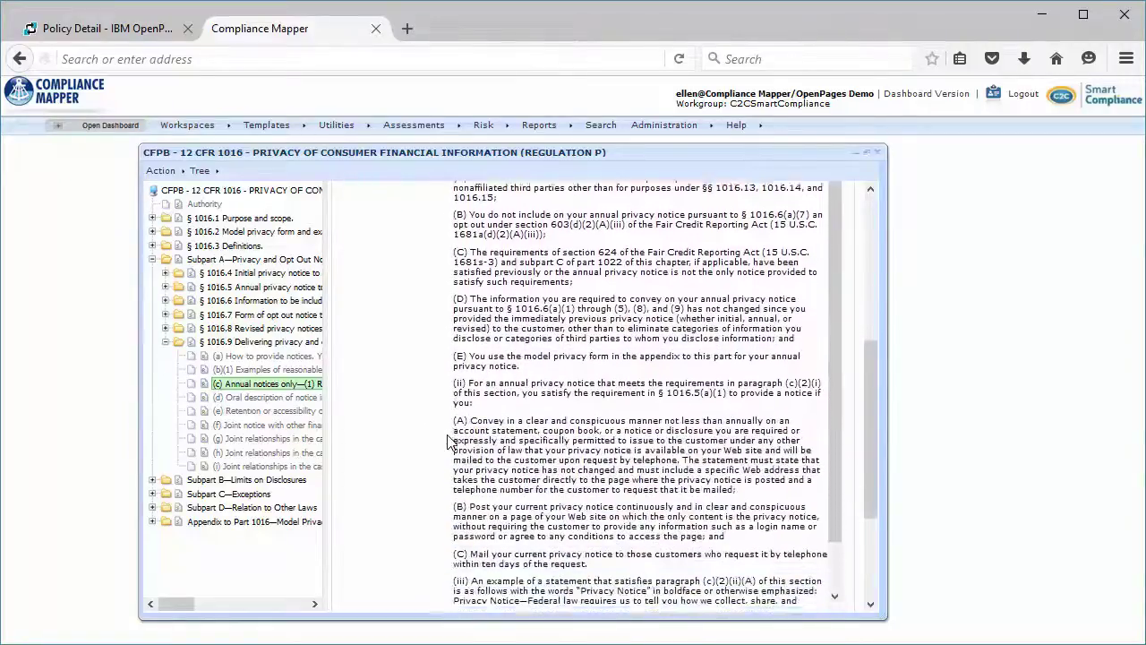
{"action": "scroll", "coordinate": [447, 440], "scroll_direction": "down", "scroll_amount": 6}
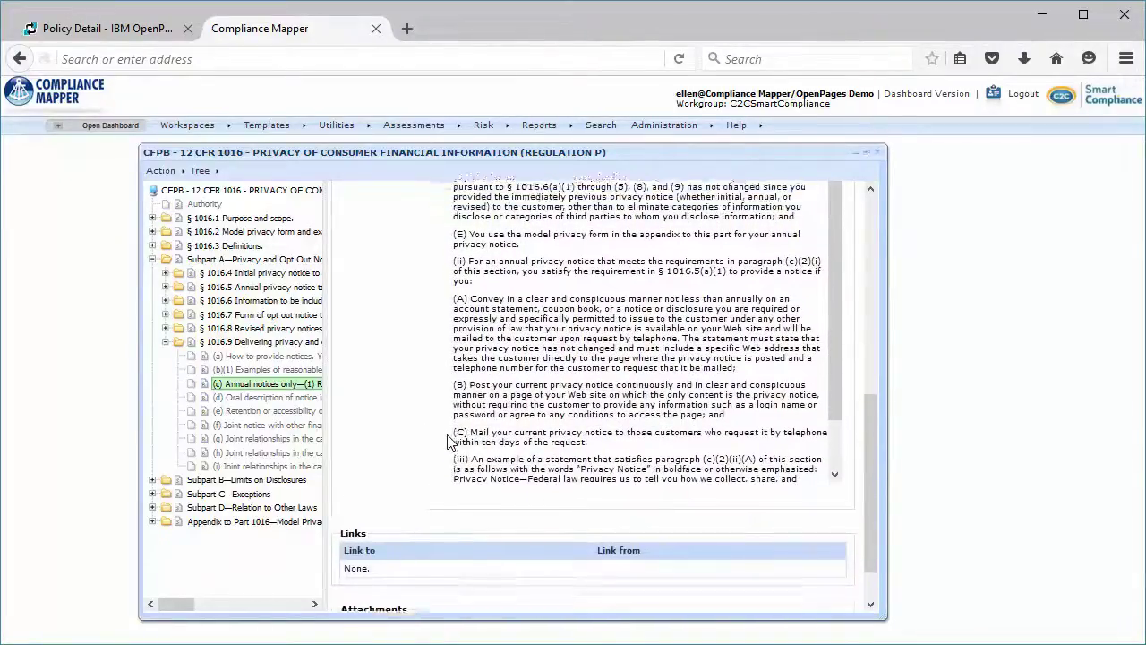
{"action": "scroll", "coordinate": [448, 440], "scroll_direction": "up", "scroll_amount": 15}
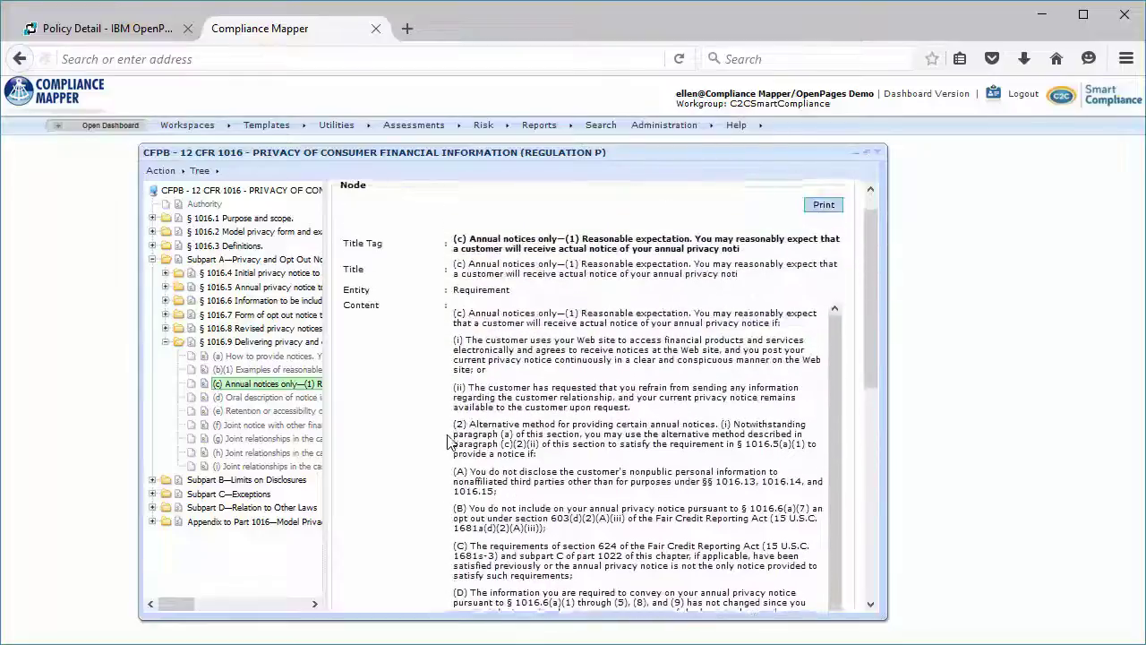
{"action": "scroll", "coordinate": [448, 440], "scroll_direction": "up", "scroll_amount": 1}
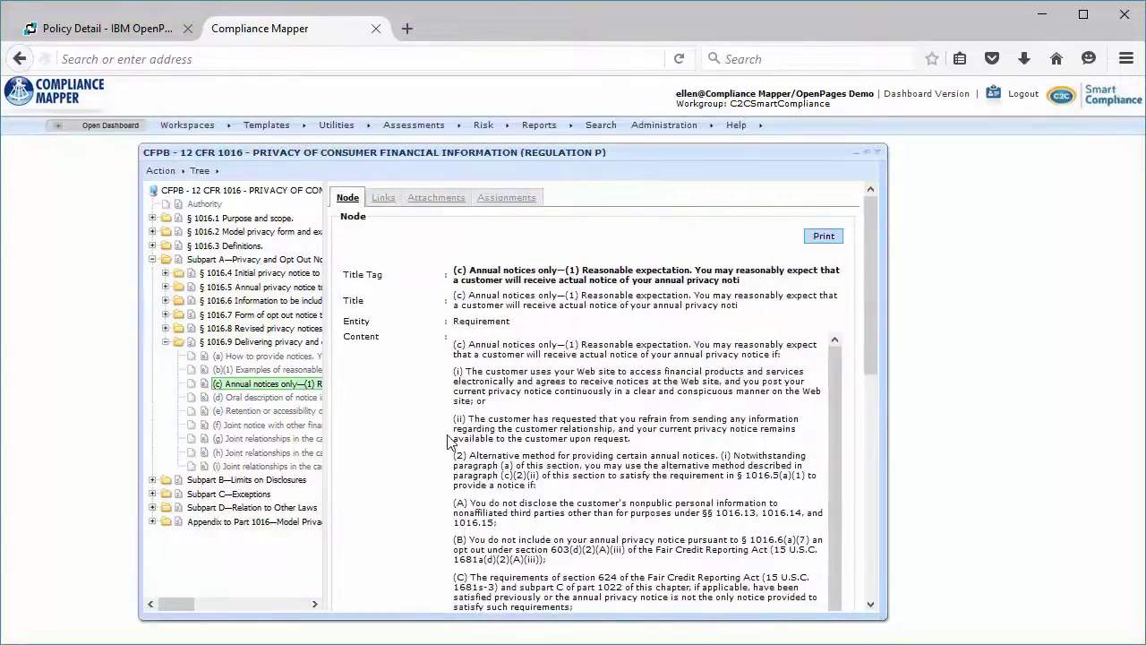
Save for review a Regulation P root change record: RC.01, Final Regulation, changed 10/28/2014, effective 04/28/2015, summarizing the reasonable expectation of notice change in Section 1016.9(c)
{"action": "left_click", "coordinate": [273, 192]}
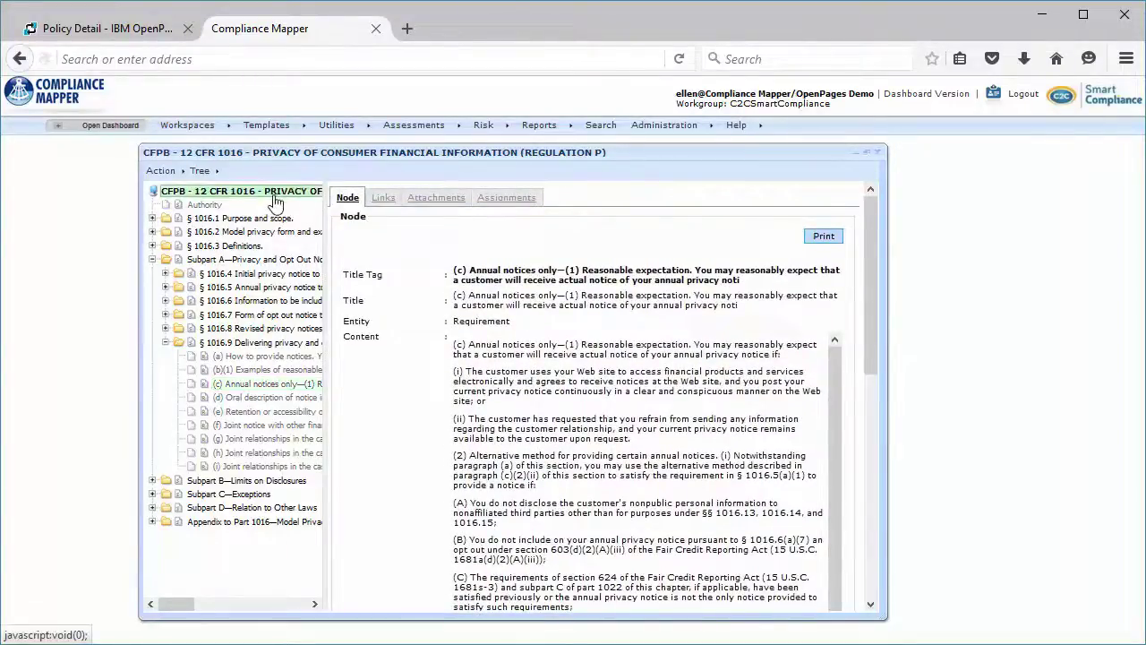
{"action": "right_click", "coordinate": [274, 195]}
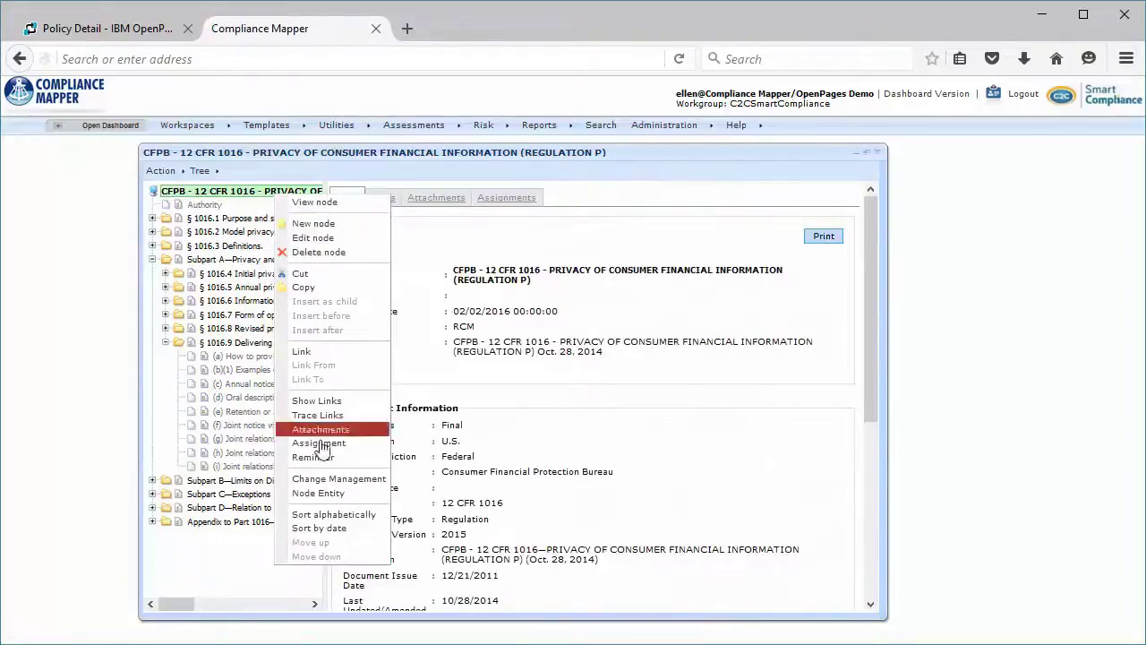
{"action": "left_click", "coordinate": [325, 480]}
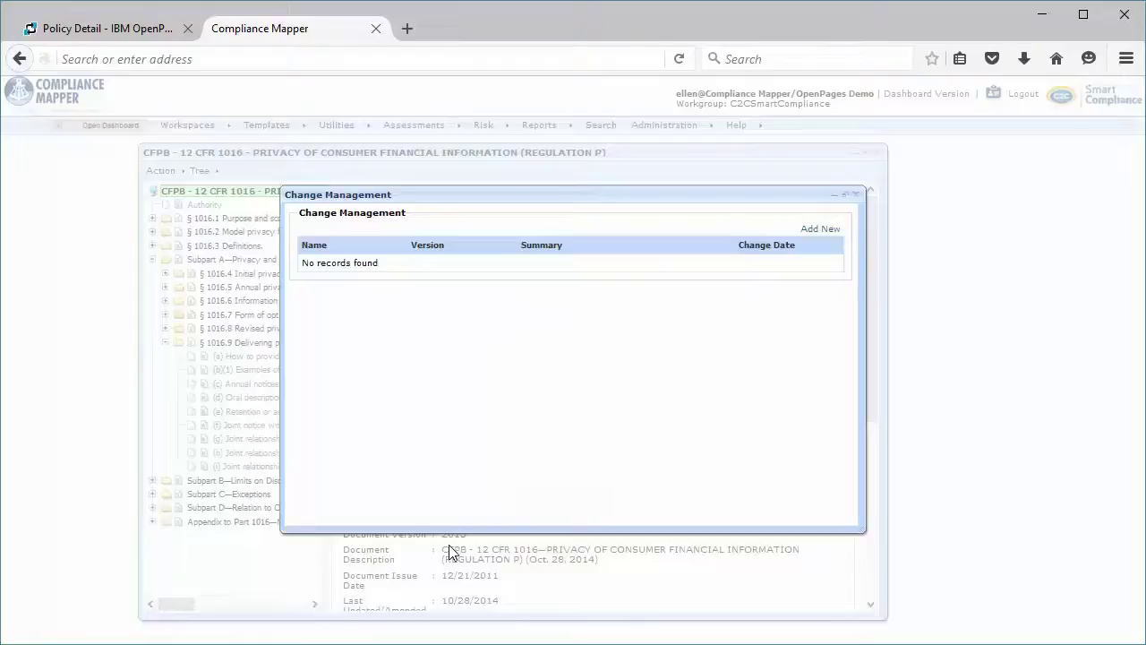
{"action": "left_click", "coordinate": [812, 232]}
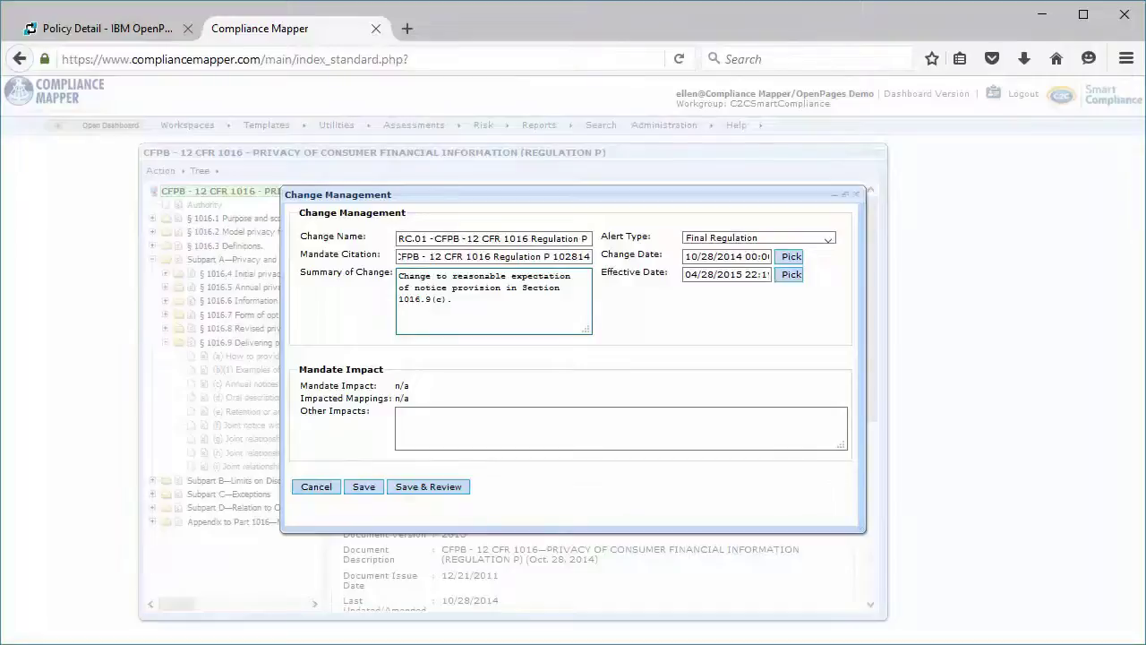
{"action": "left_click", "coordinate": [443, 490]}
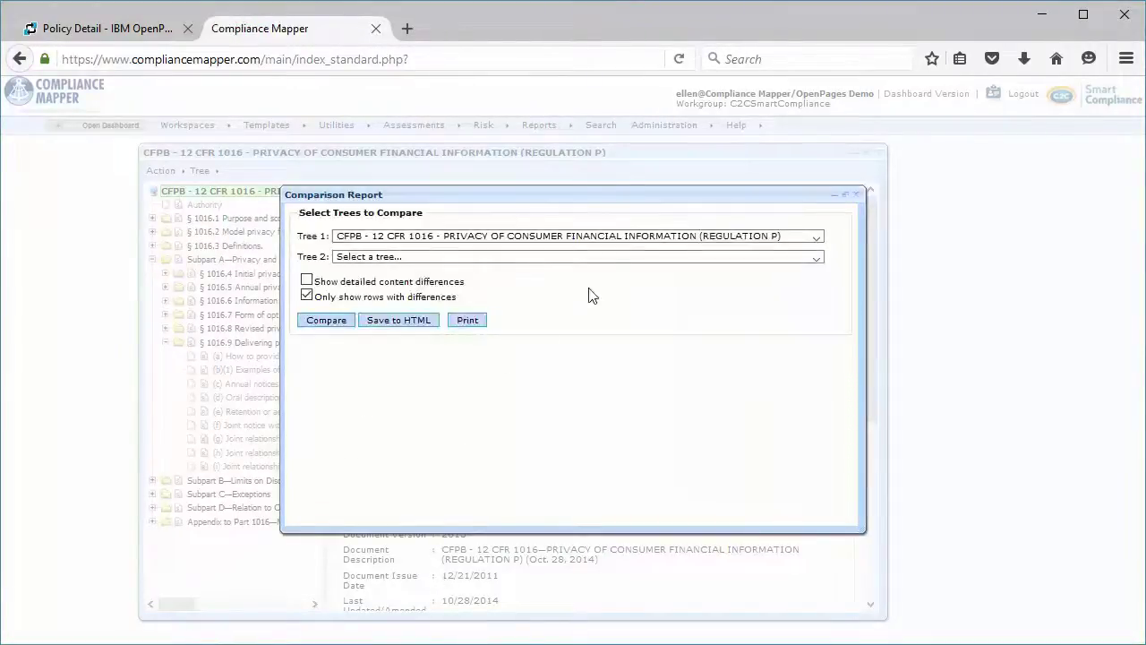
Compare the tree with the other CFPB - 12 CFR 1016 Regulation P version, showing detailed content differences and only rows with differences
{"action": "left_click", "coordinate": [627, 256]}
{"action": "scroll", "coordinate": [618, 356], "scroll_direction": "down", "scroll_amount": 10}
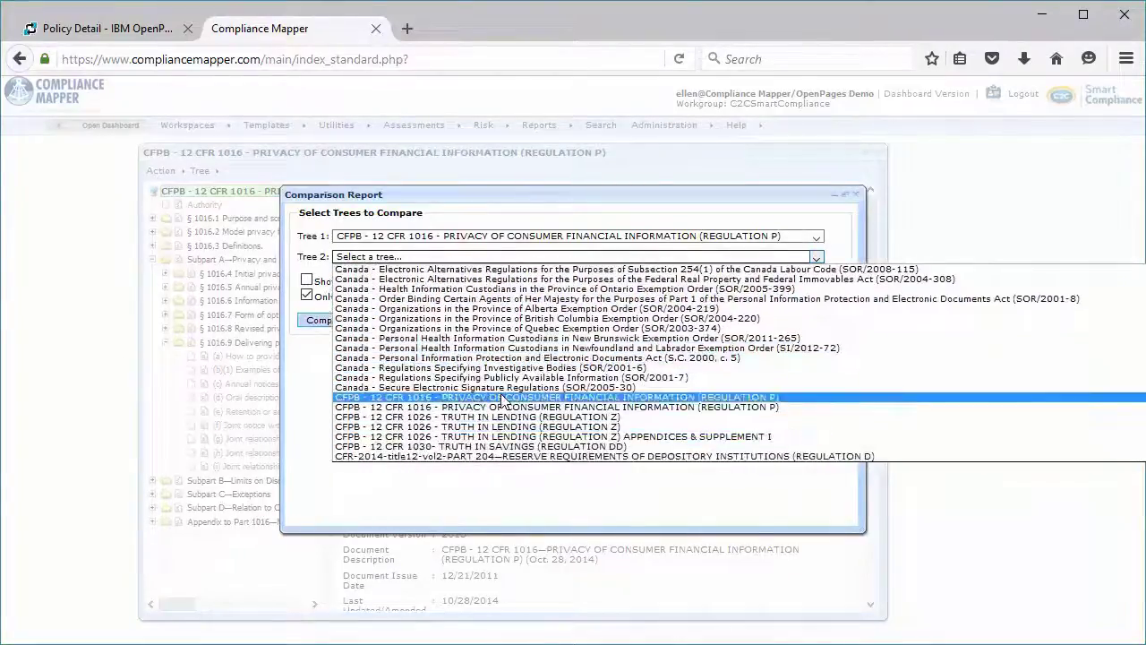
{"action": "left_click", "coordinate": [504, 398]}
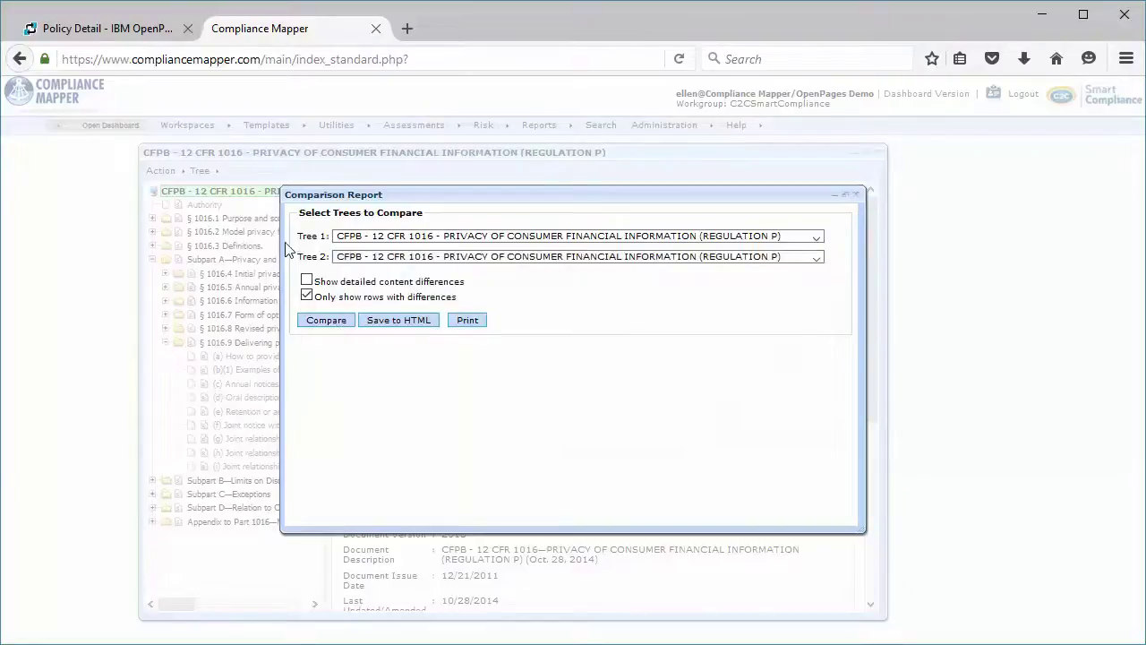
{"action": "left_click", "coordinate": [322, 321]}
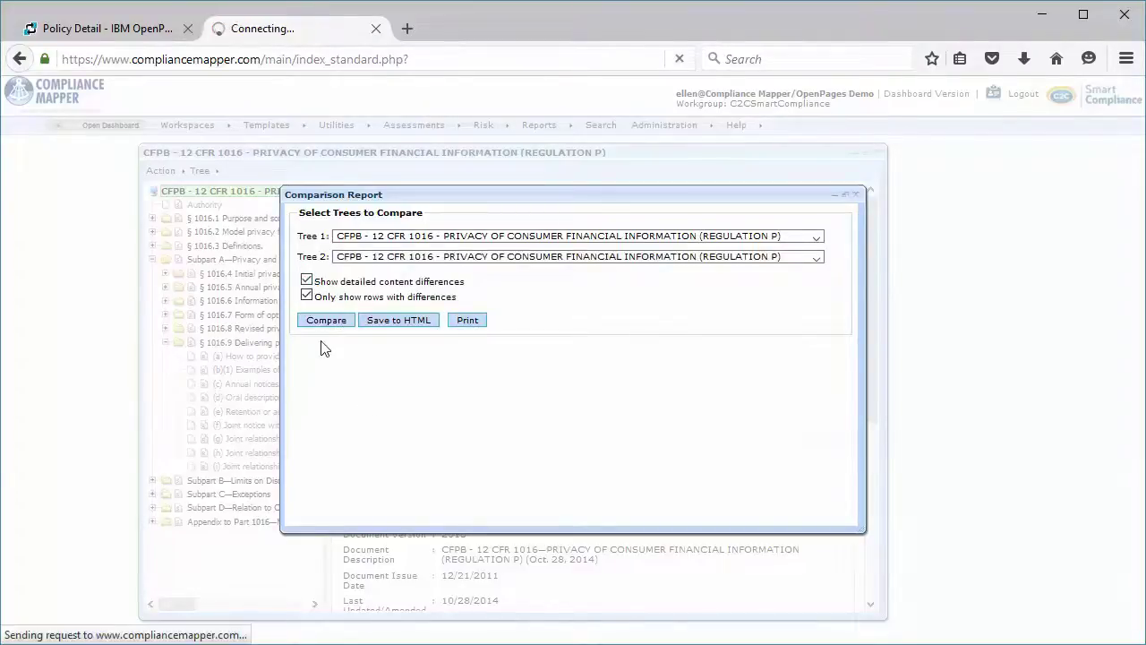
Examine the highlighted version dates of the two Regulation P trees in the comparison report
{"action": "scroll", "coordinate": [356, 492], "scroll_direction": "down", "scroll_amount": 3}
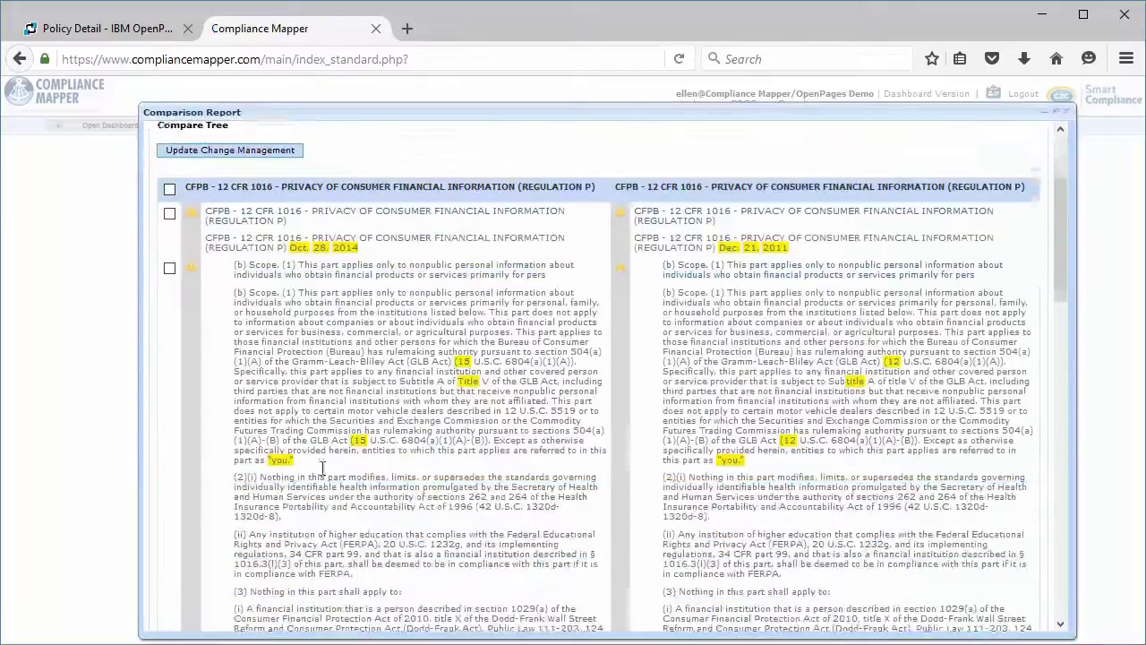
{"action": "left_click_drag", "start_coordinate": [287, 237], "coordinate": [400, 248]}
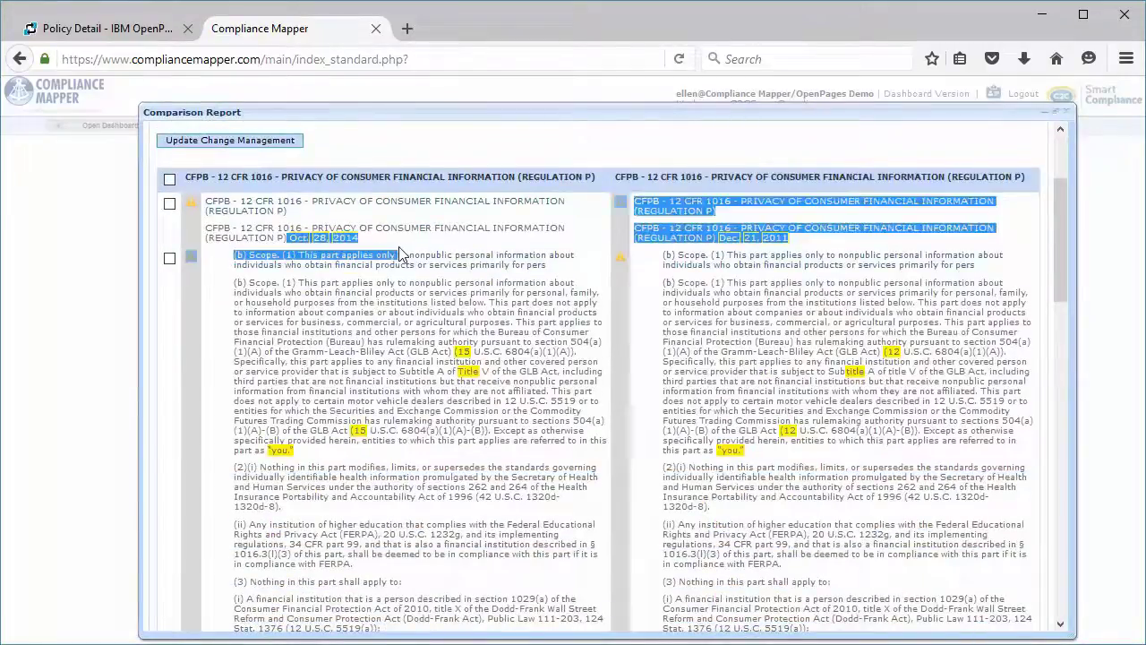
{"action": "left_click", "coordinate": [785, 244]}
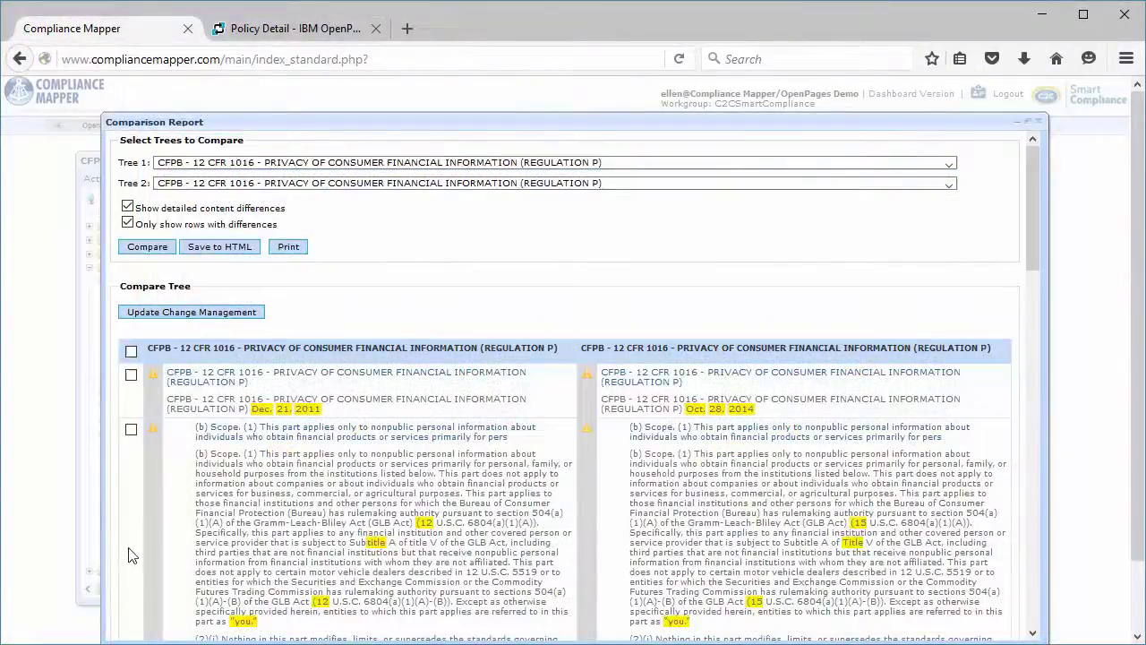
Mark the (b) Scope row and the § 1016.9 (c) Annual notices row for the change management update
{"action": "scroll", "coordinate": [133, 555], "scroll_direction": "down", "scroll_amount": 2}
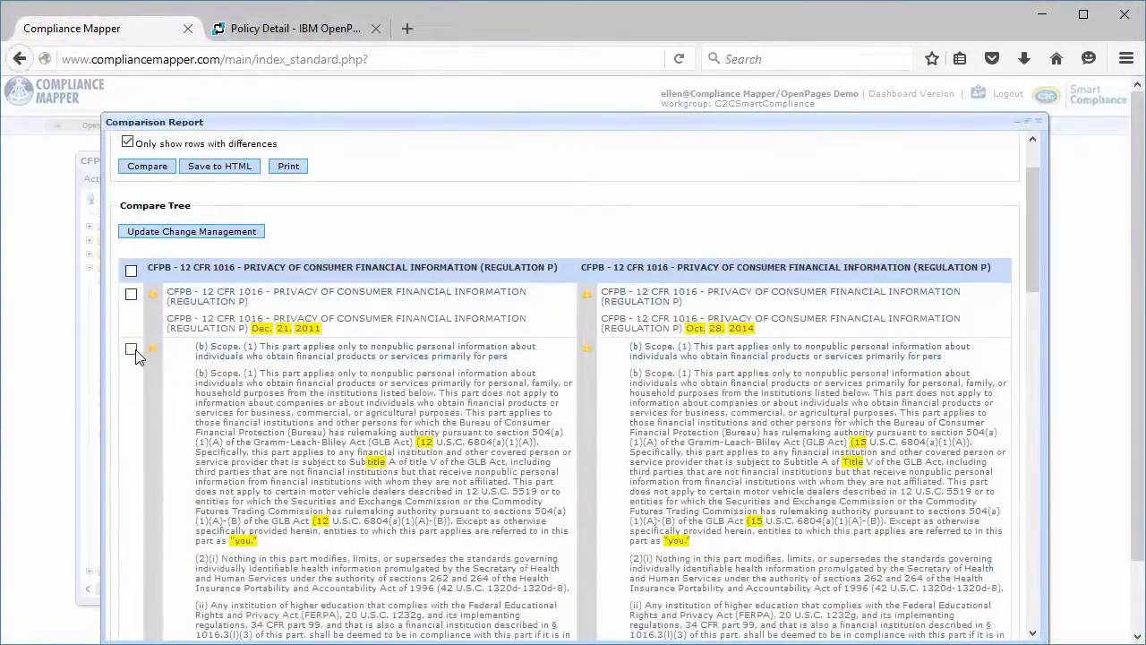
{"action": "left_click", "coordinate": [130, 349]}
{"action": "scroll", "coordinate": [132, 403], "scroll_direction": "down", "scroll_amount": 12}
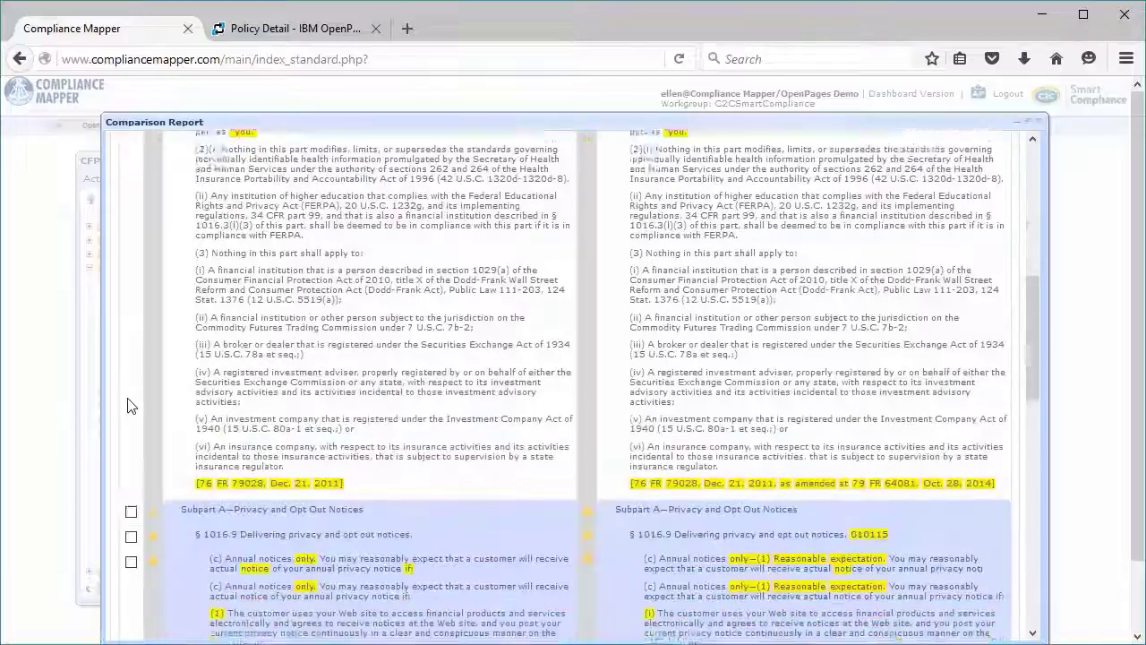
{"action": "scroll", "coordinate": [128, 406], "scroll_direction": "down", "scroll_amount": 2}
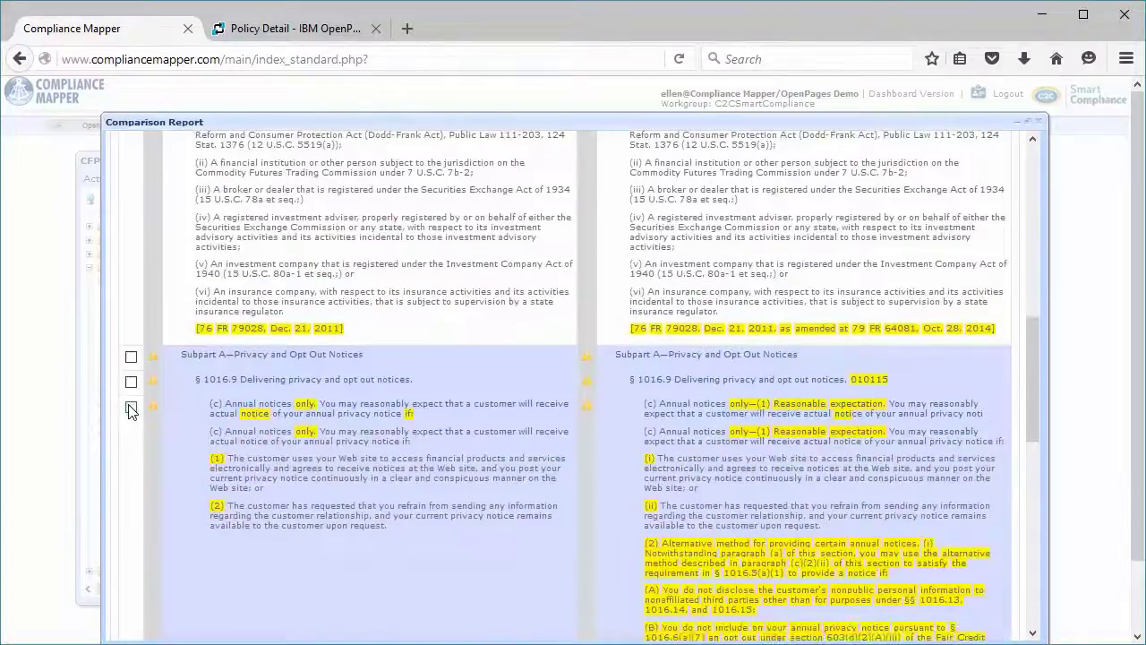
{"action": "left_click", "coordinate": [130, 408]}
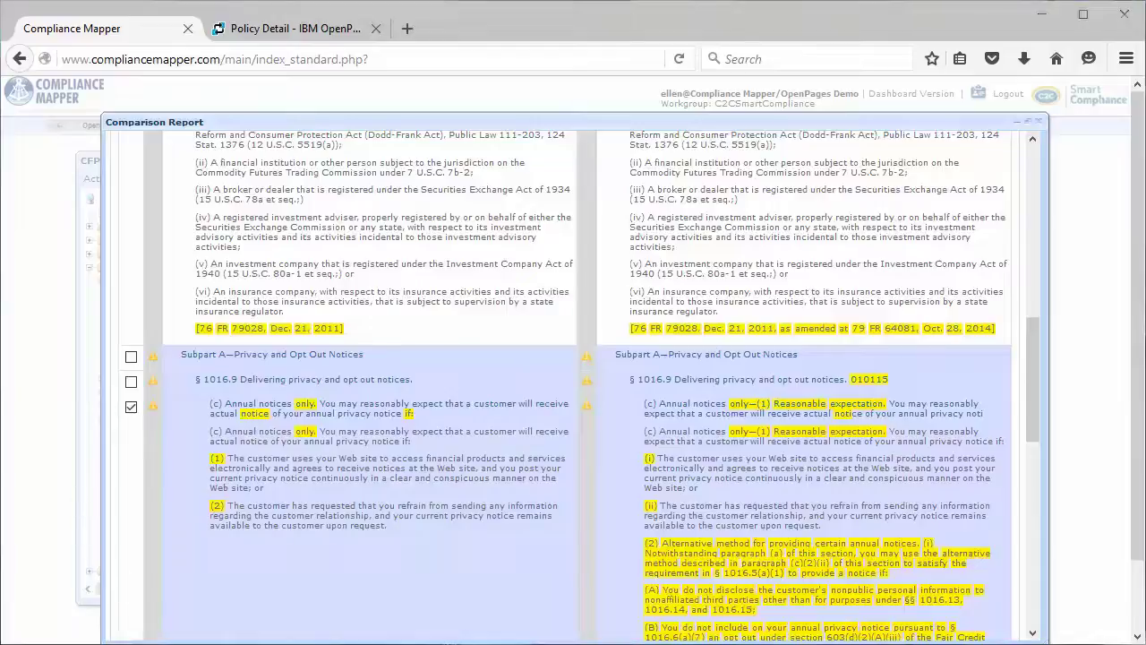
Review the text added to (c) Annual notices and mark the (i) Joint relationships row for the change management update
{"action": "scroll", "coordinate": [126, 481], "scroll_direction": "down", "scroll_amount": 4}
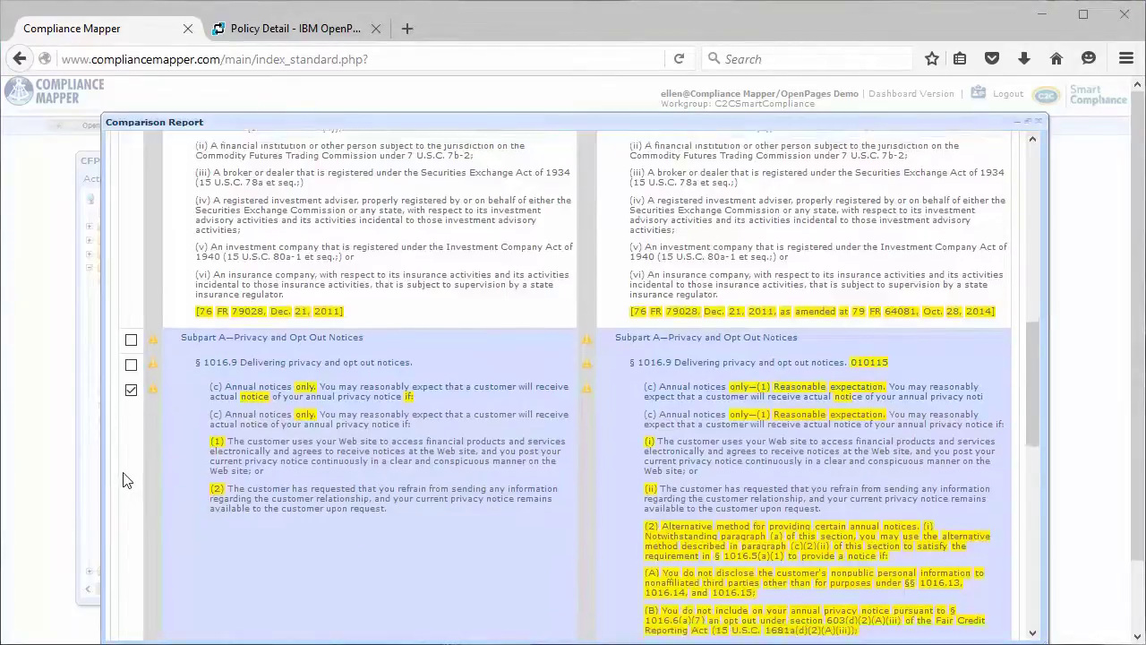
{"action": "scroll", "coordinate": [126, 481], "scroll_direction": "down", "scroll_amount": 4}
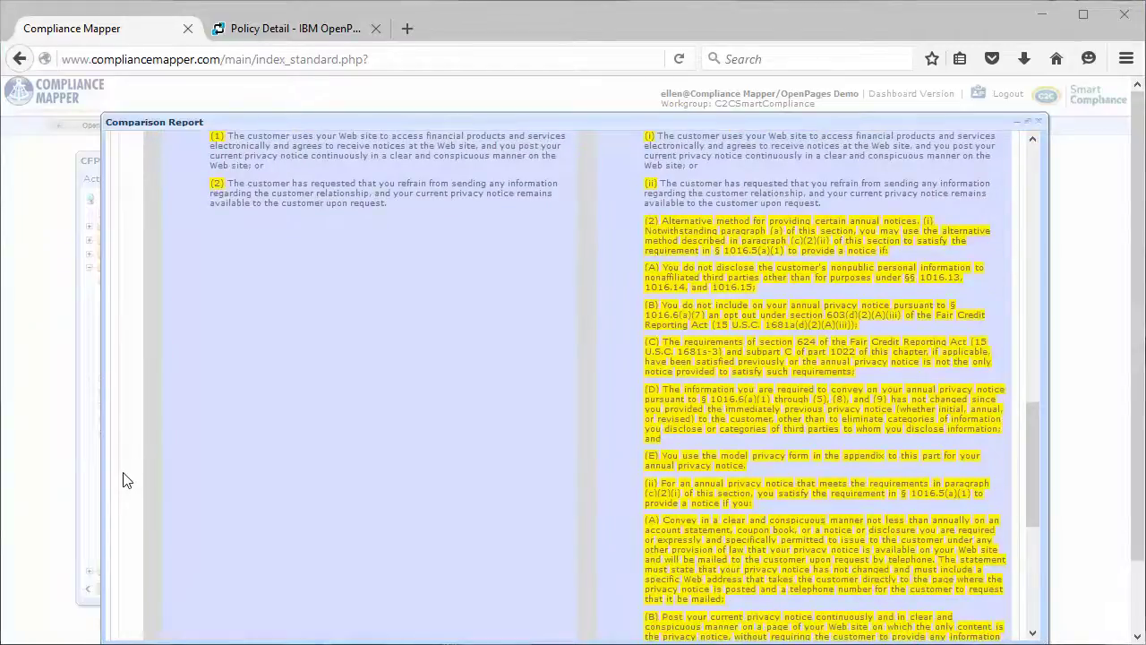
{"action": "scroll", "coordinate": [125, 481], "scroll_direction": "down", "scroll_amount": 2}
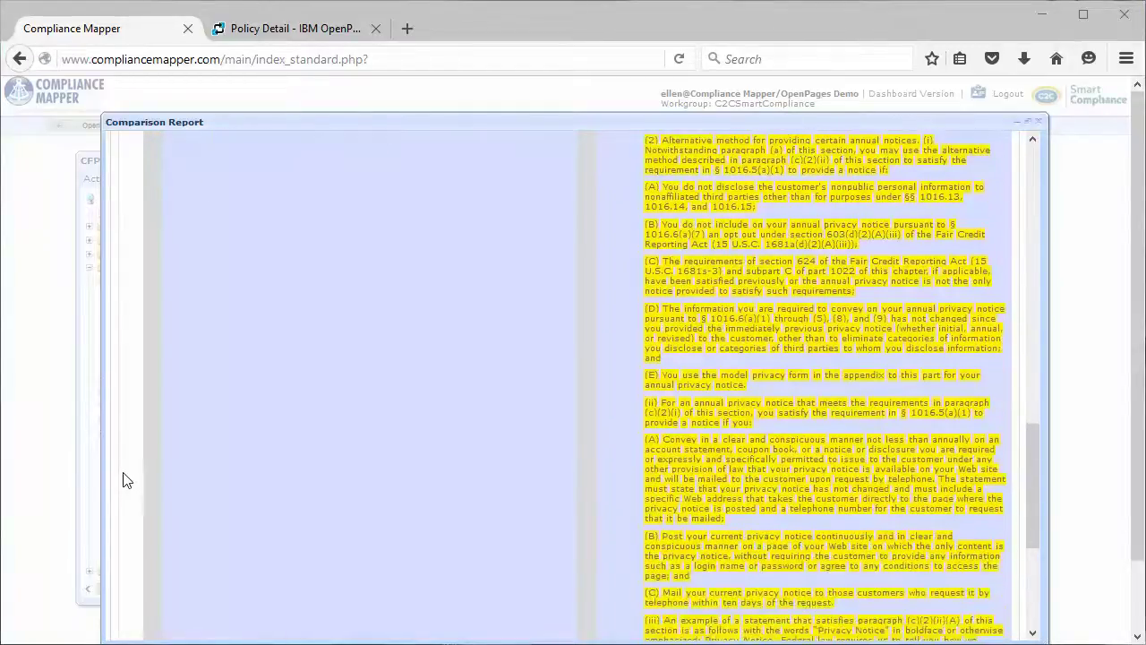
{"action": "scroll", "coordinate": [126, 481], "scroll_direction": "down", "scroll_amount": 2}
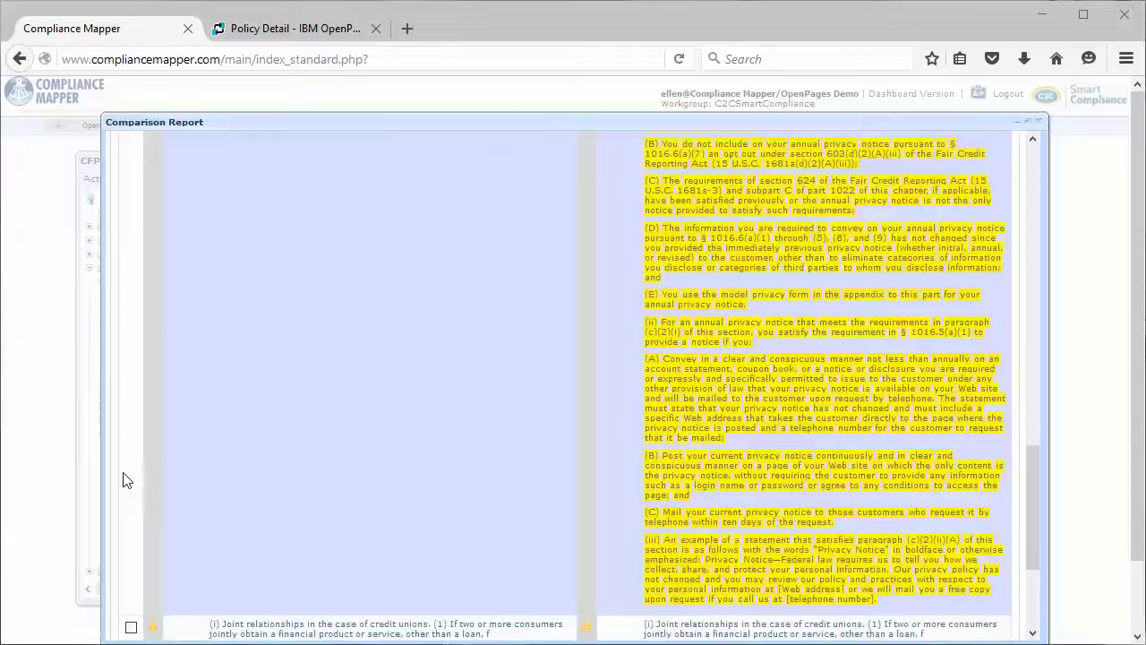
{"action": "scroll", "coordinate": [125, 481], "scroll_direction": "down", "scroll_amount": 5}
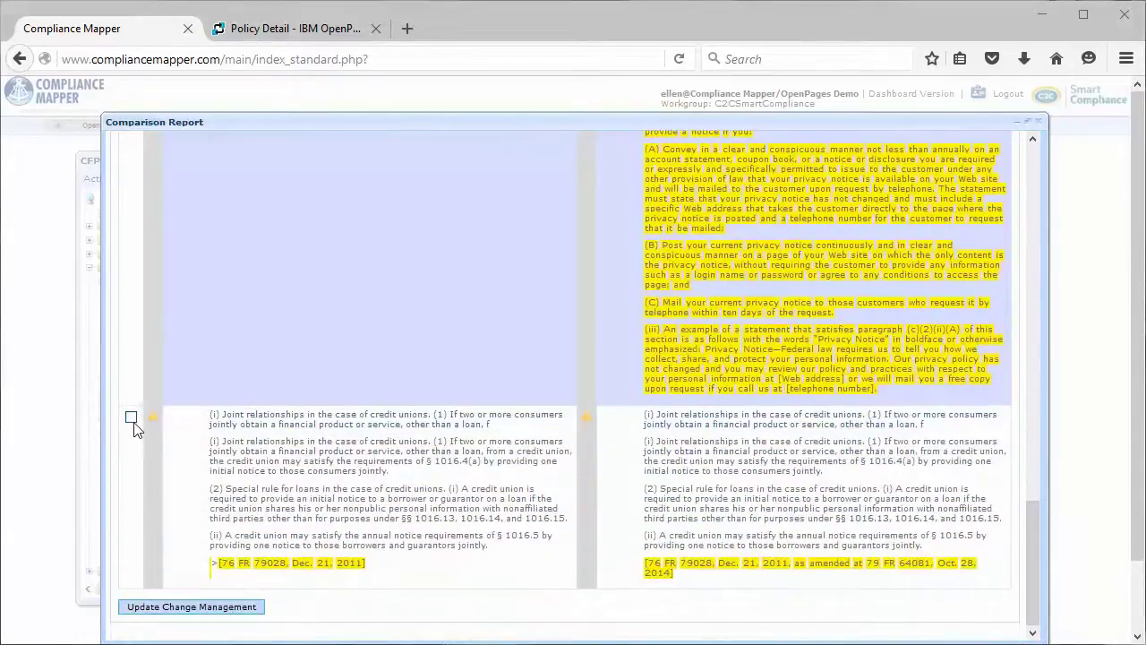
{"action": "left_click", "coordinate": [132, 417]}
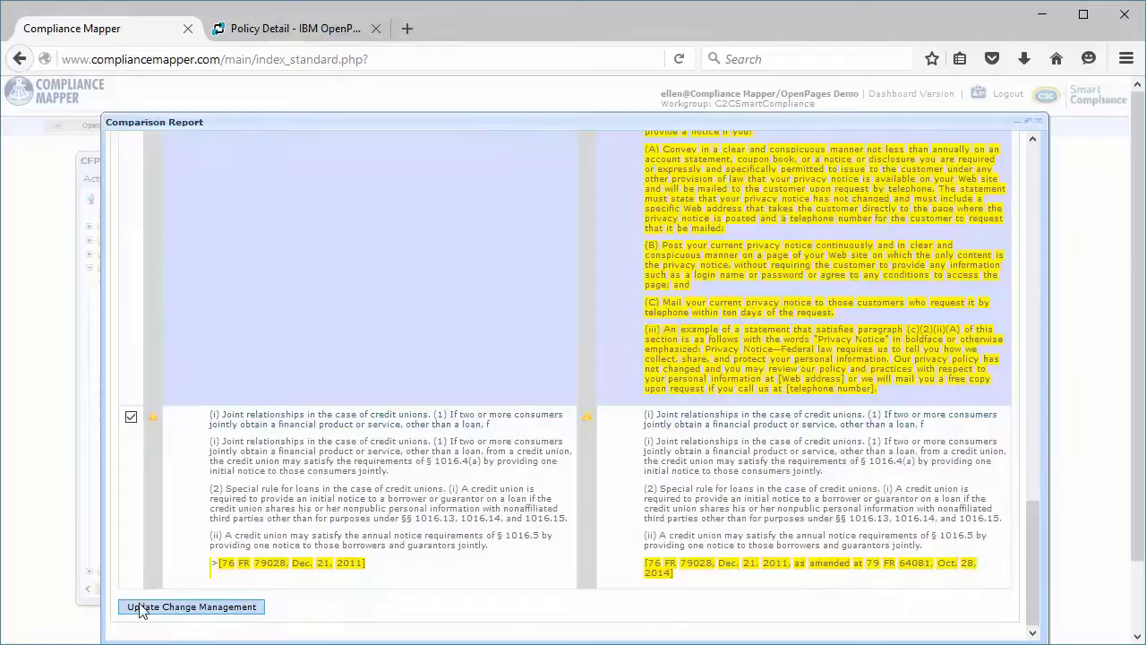
Update the change management record with the marked comparison rows, confirm the update and close the comparison report
{"action": "left_click", "coordinate": [217, 616]}
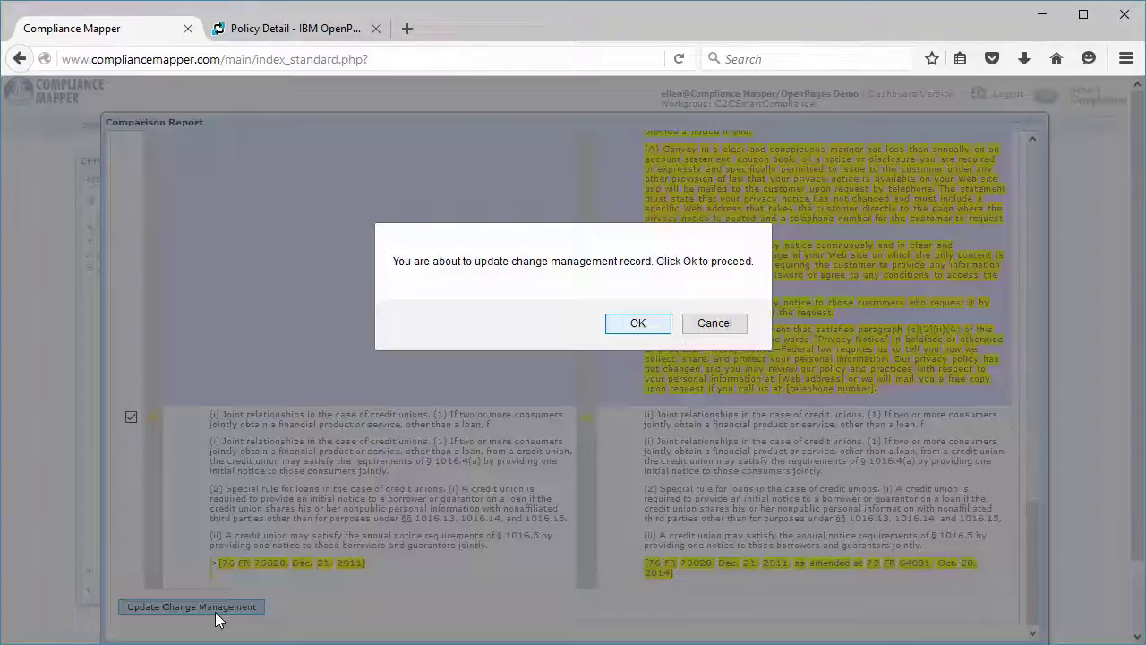
{"action": "left_click", "coordinate": [634, 324]}
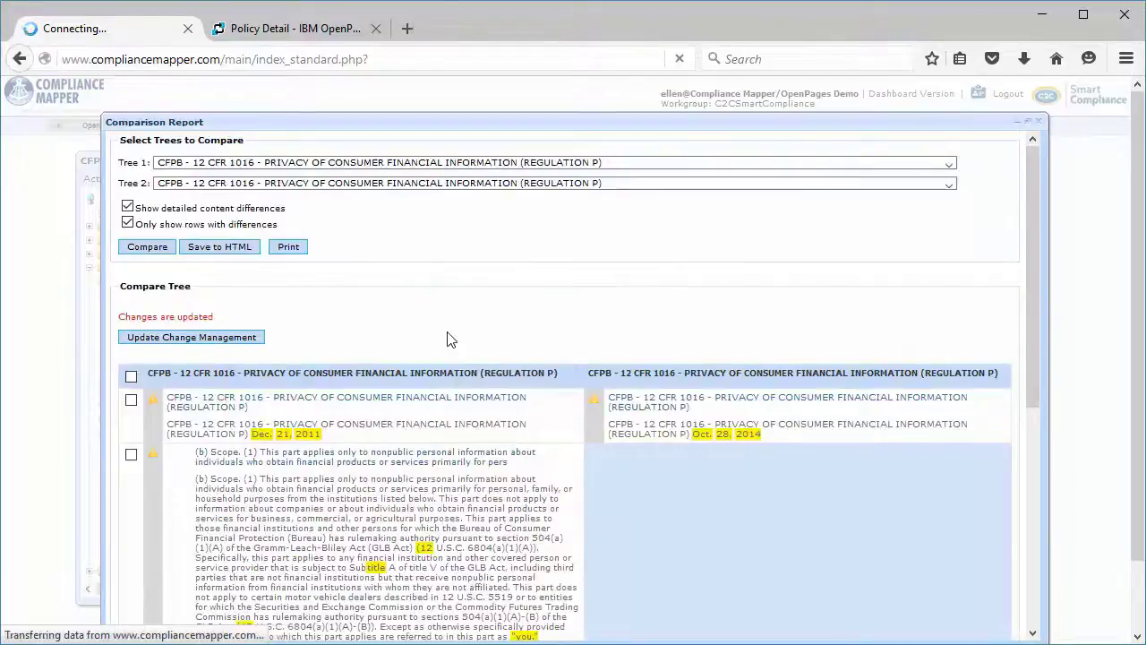
{"action": "scroll", "coordinate": [451, 339], "scroll_direction": "down", "scroll_amount": 2}
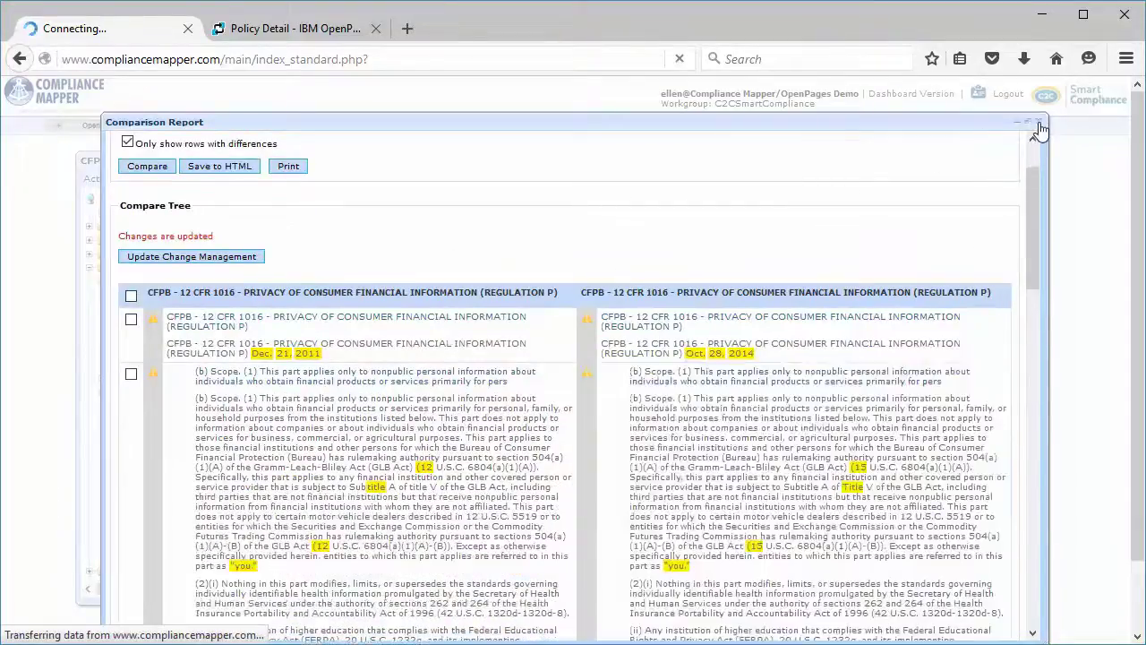
{"action": "left_click", "coordinate": [1038, 123]}
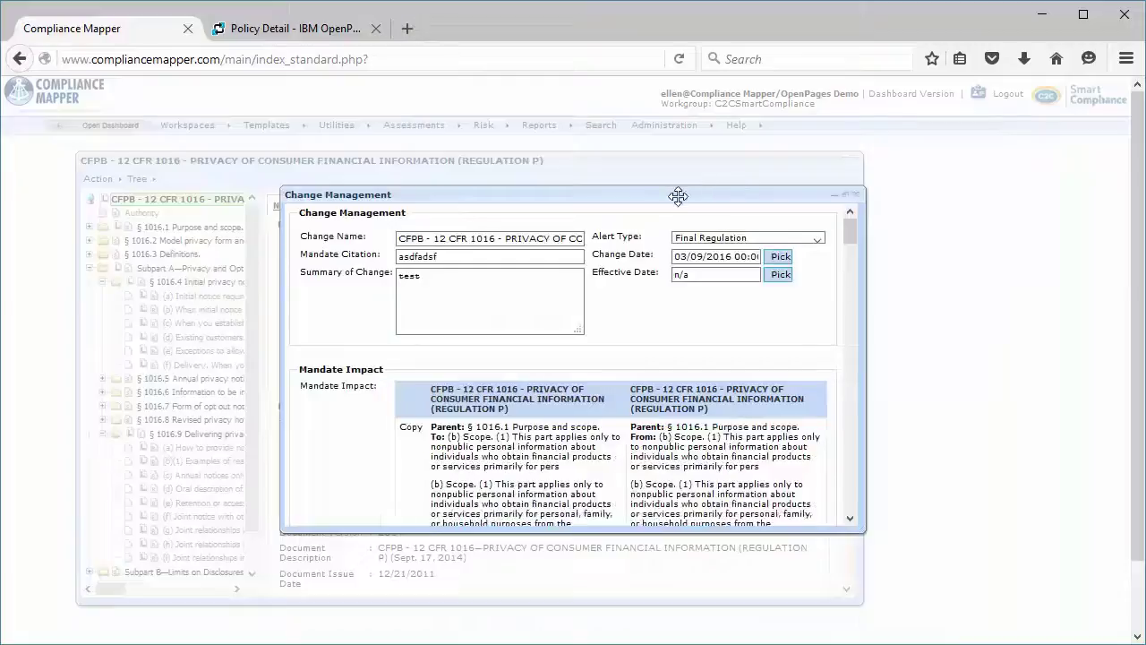
Enlarge the Change Management window and examine the Mandate Impact text differences for (b) Scope, (c) Annual notices and (i) Joint relationships
{"action": "left_click_drag", "start_coordinate": [678, 196], "coordinate": [566, 156]}
{"action": "left_click_drag", "start_coordinate": [748, 490], "coordinate": [953, 622]}
{"action": "scroll", "coordinate": [654, 452], "scroll_direction": "down", "scroll_amount": 6}
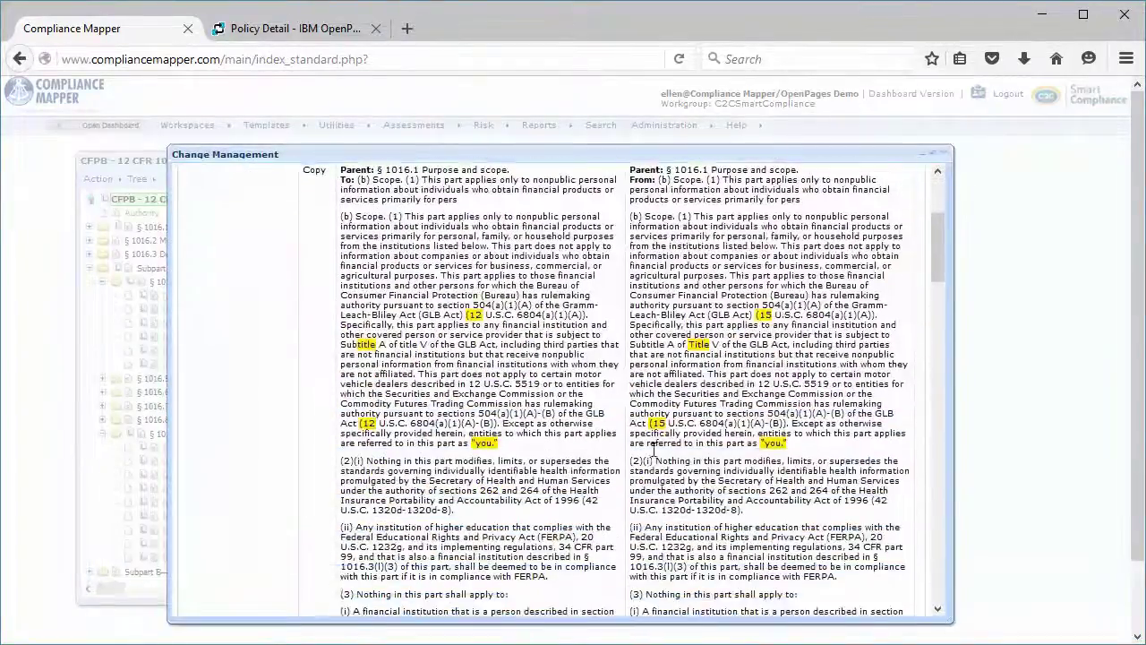
{"action": "scroll", "coordinate": [264, 439], "scroll_direction": "down", "scroll_amount": 3}
{"action": "scroll", "coordinate": [264, 439], "scroll_direction": "down", "scroll_amount": 5}
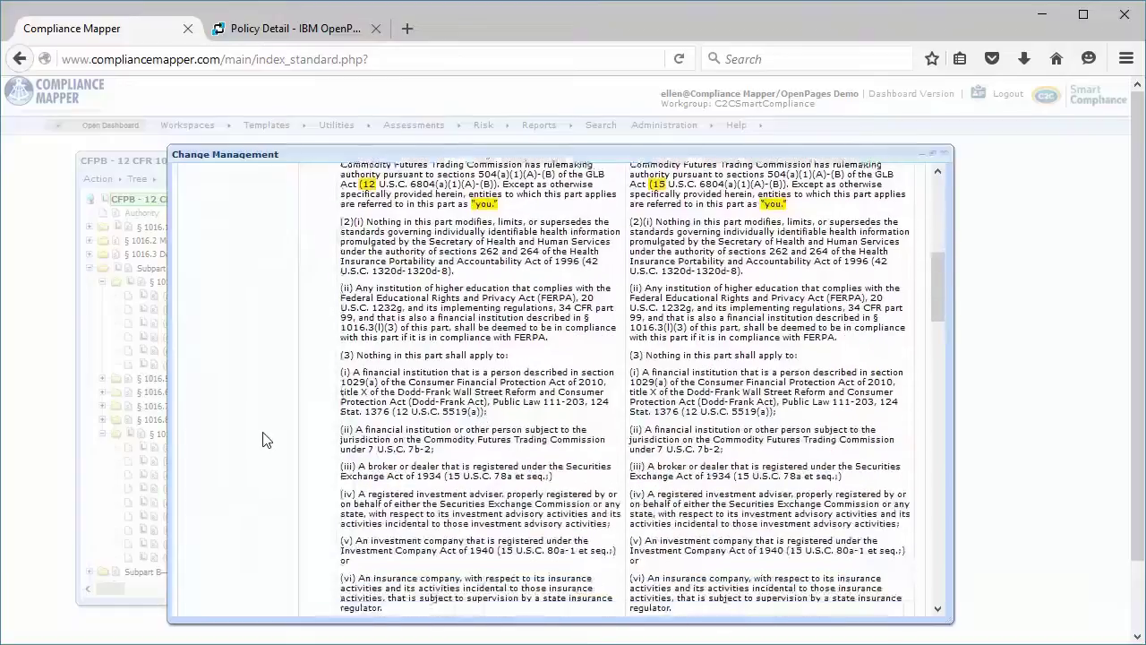
{"action": "scroll", "coordinate": [265, 439], "scroll_direction": "down", "scroll_amount": 7}
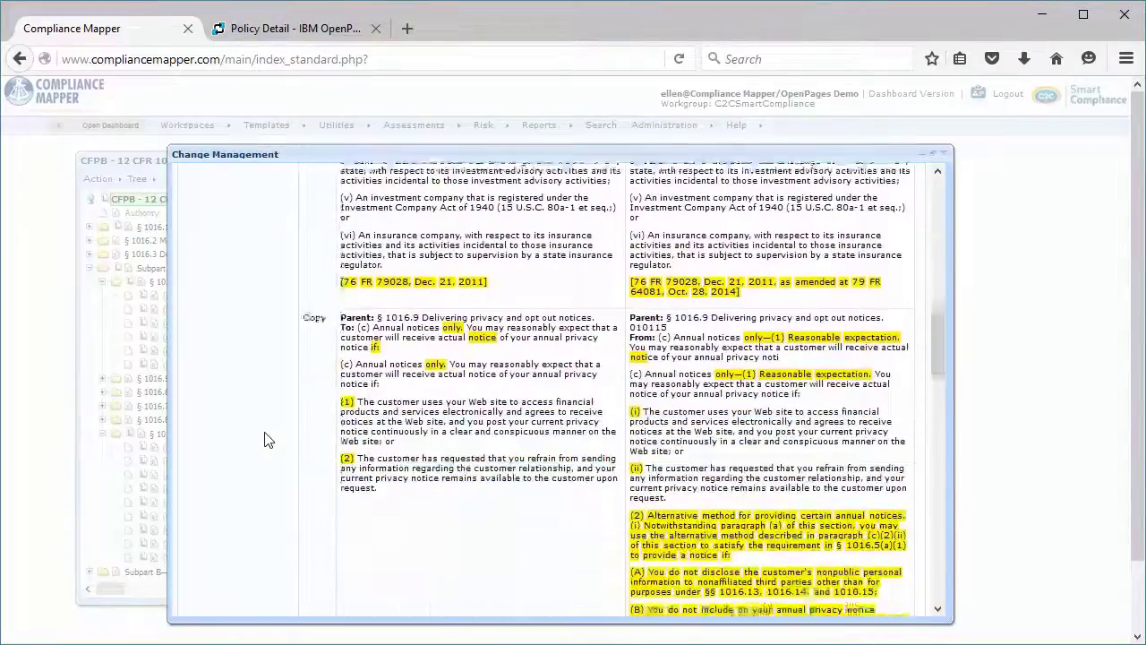
{"action": "scroll", "coordinate": [265, 439], "scroll_direction": "down", "scroll_amount": 4}
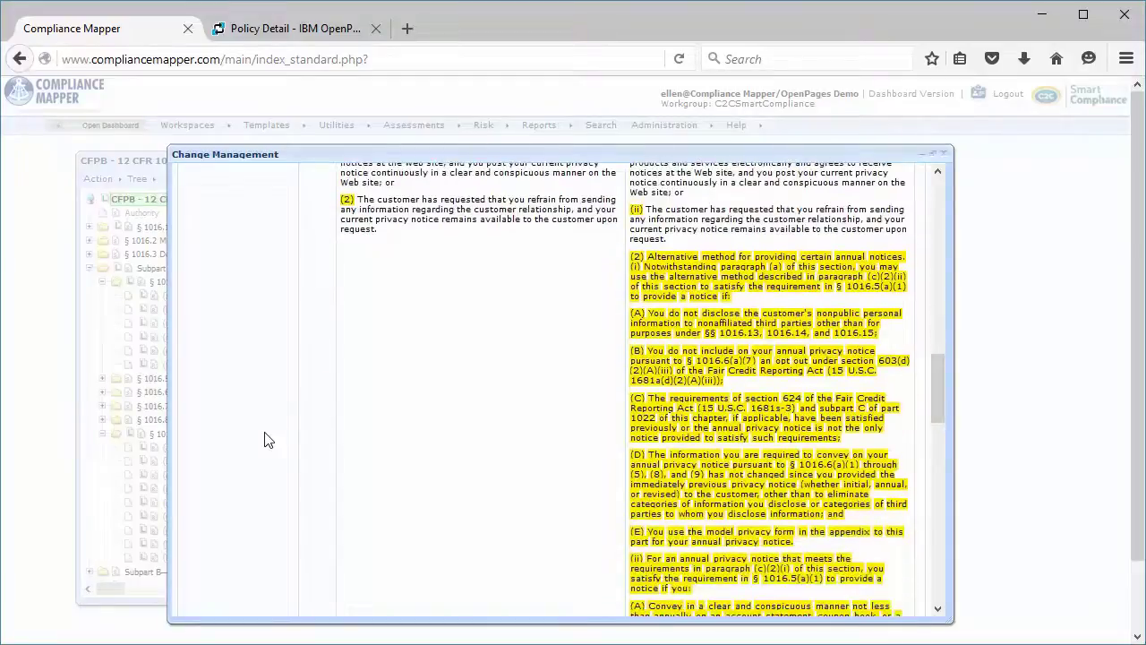
{"action": "scroll", "coordinate": [264, 438], "scroll_direction": "down", "scroll_amount": 4}
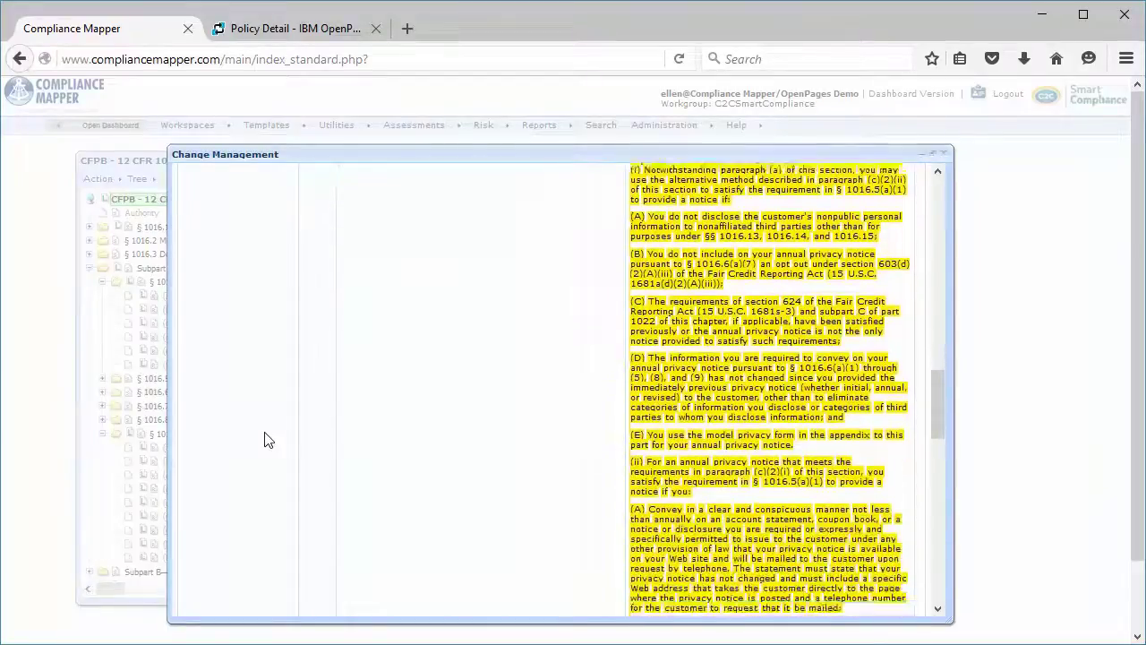
{"action": "scroll", "coordinate": [265, 439], "scroll_direction": "down", "scroll_amount": 8}
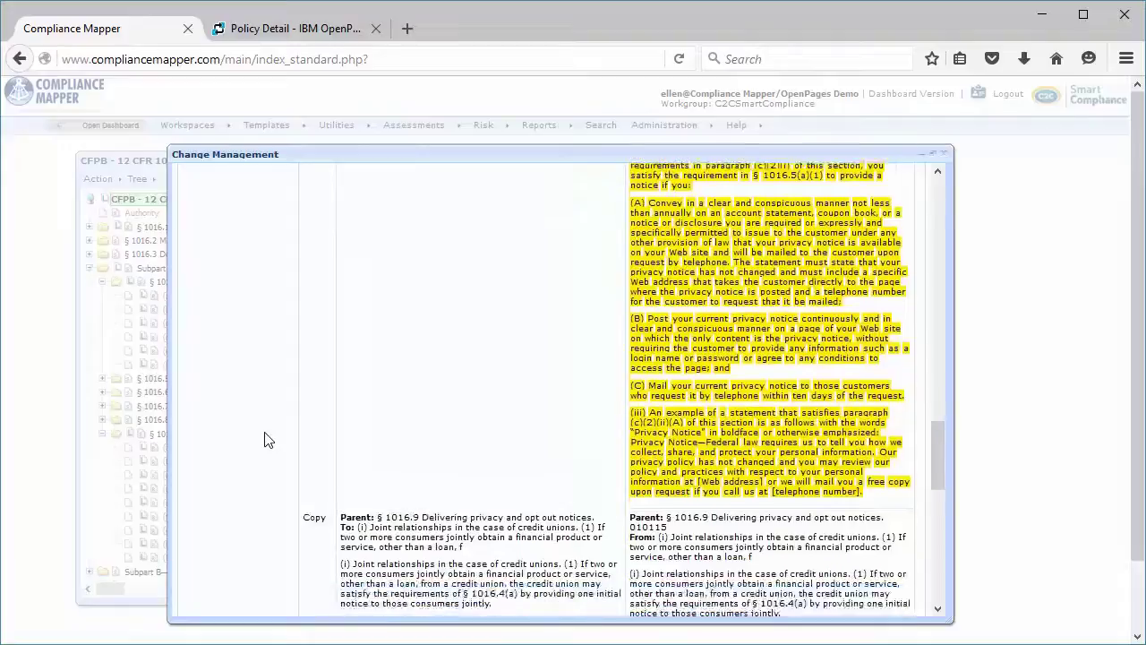
{"action": "scroll", "coordinate": [264, 439], "scroll_direction": "down", "scroll_amount": 6}
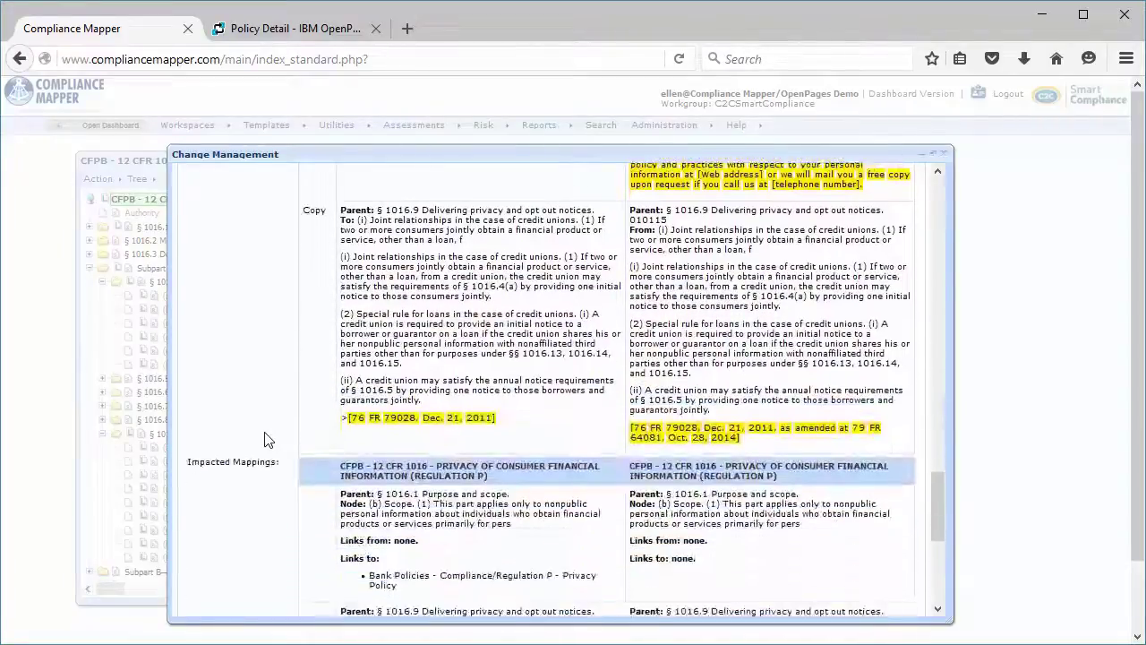
Examine the Impacted Mappings links of both Regulation P versions in the change management record
{"action": "scroll", "coordinate": [266, 439], "scroll_direction": "down", "scroll_amount": 2}
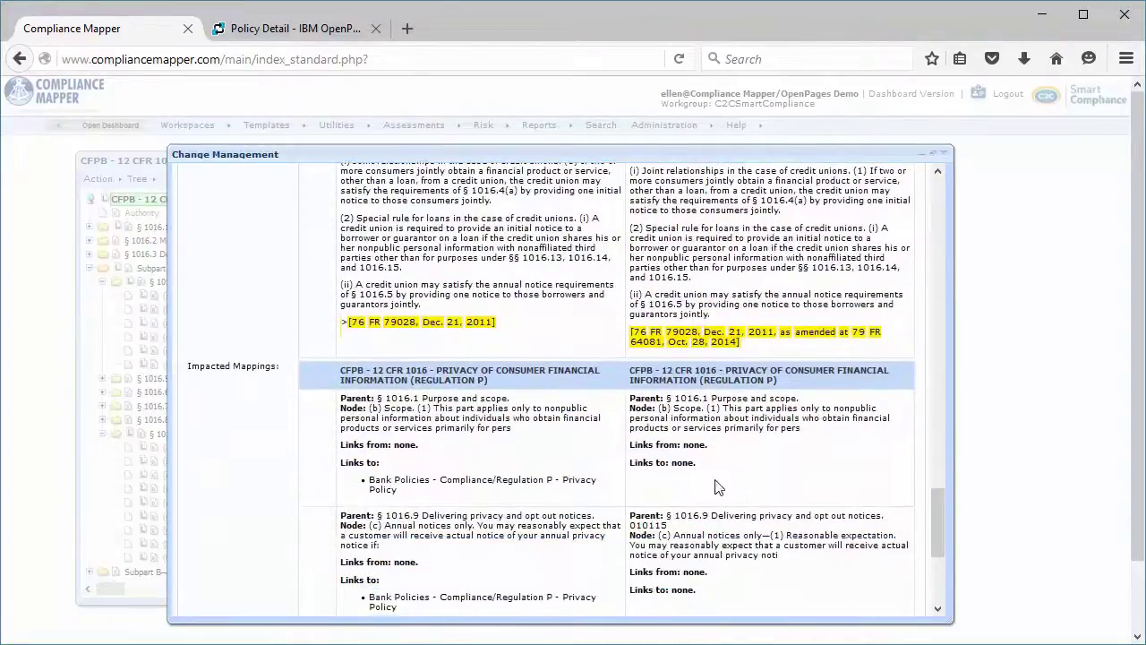
{"action": "left_click_drag", "start_coordinate": [714, 479], "coordinate": [632, 441]}
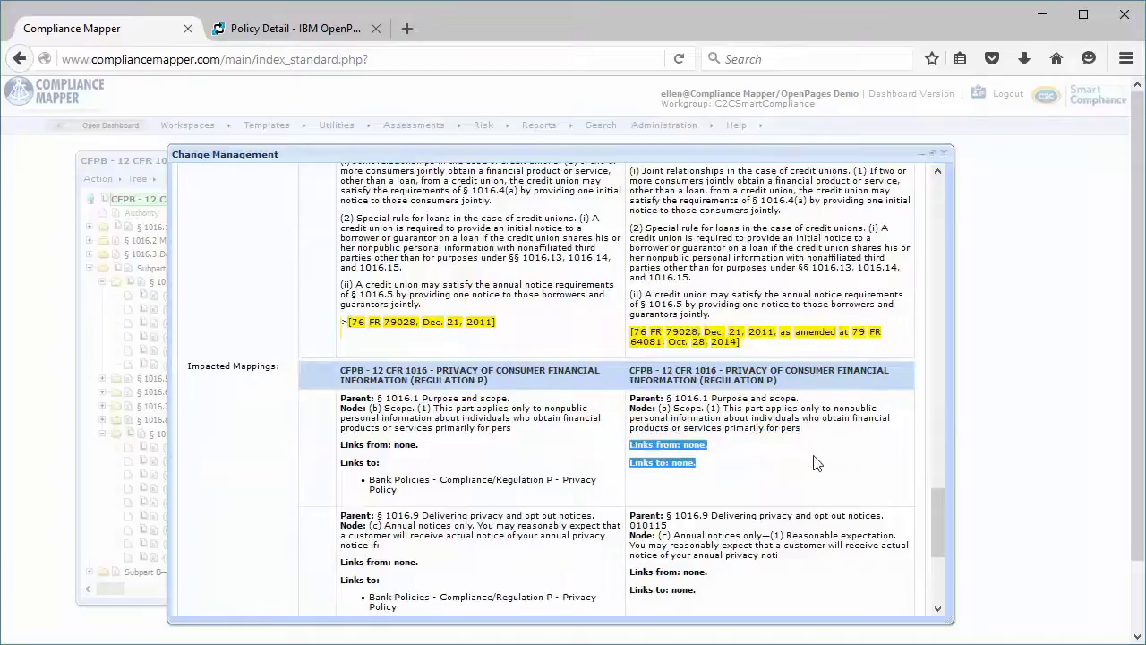
{"action": "scroll", "coordinate": [817, 463], "scroll_direction": "down", "scroll_amount": 2}
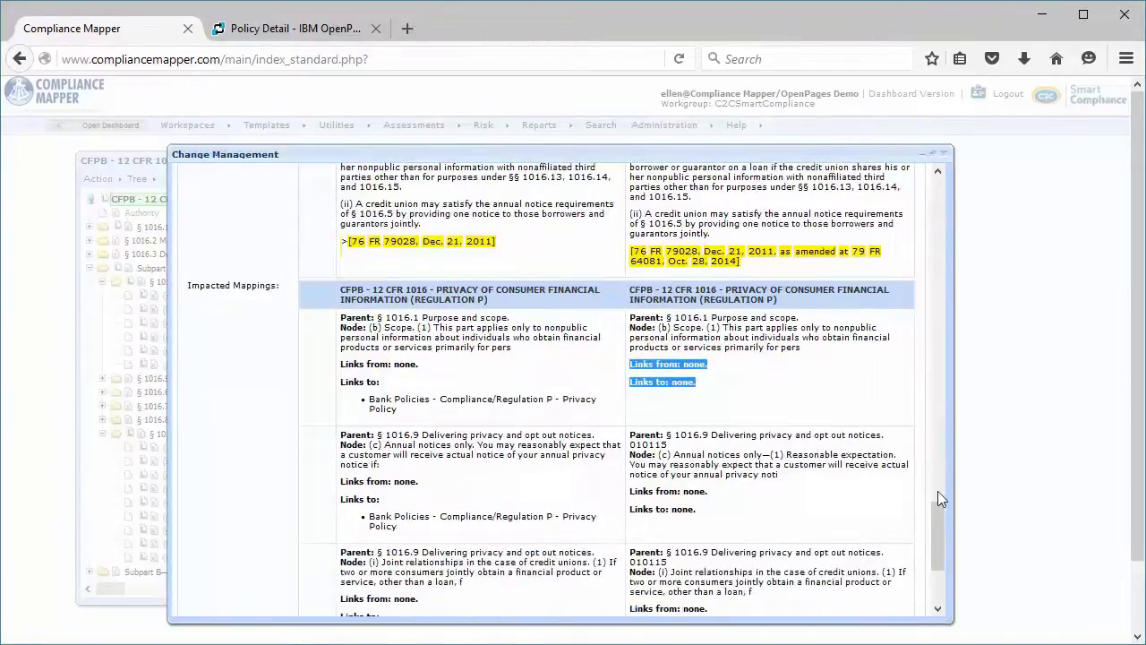
{"action": "scroll", "coordinate": [938, 492], "scroll_direction": "down", "scroll_amount": 5}
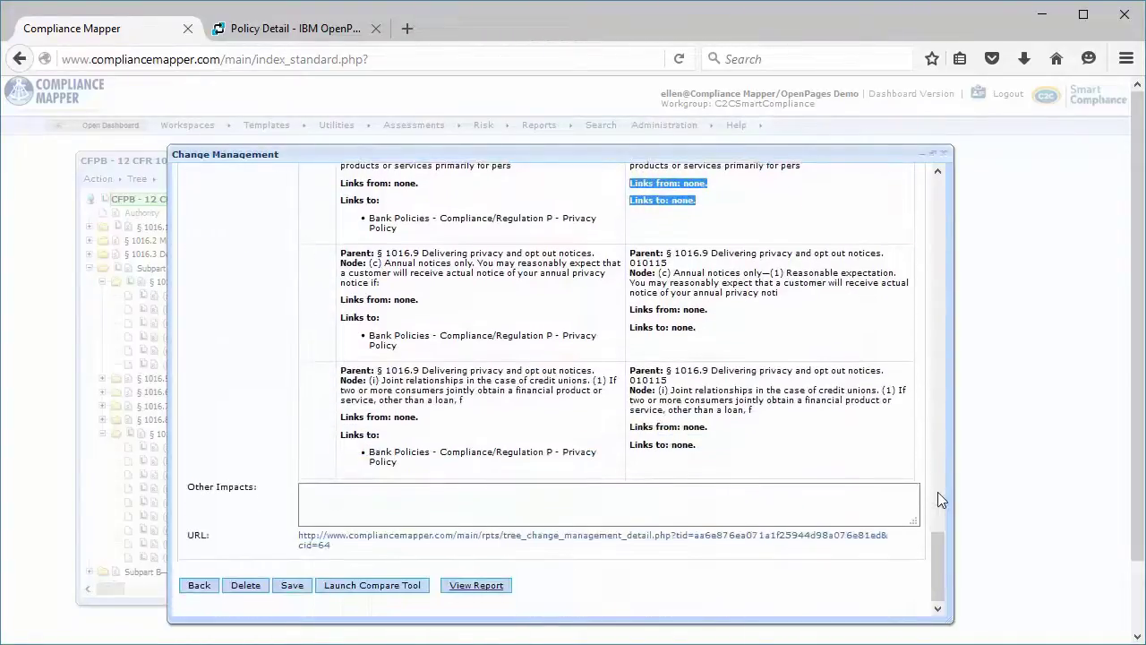
Save and close the change management record, and open Change Management for the Regulation P root node
{"action": "left_click", "coordinate": [328, 503]}
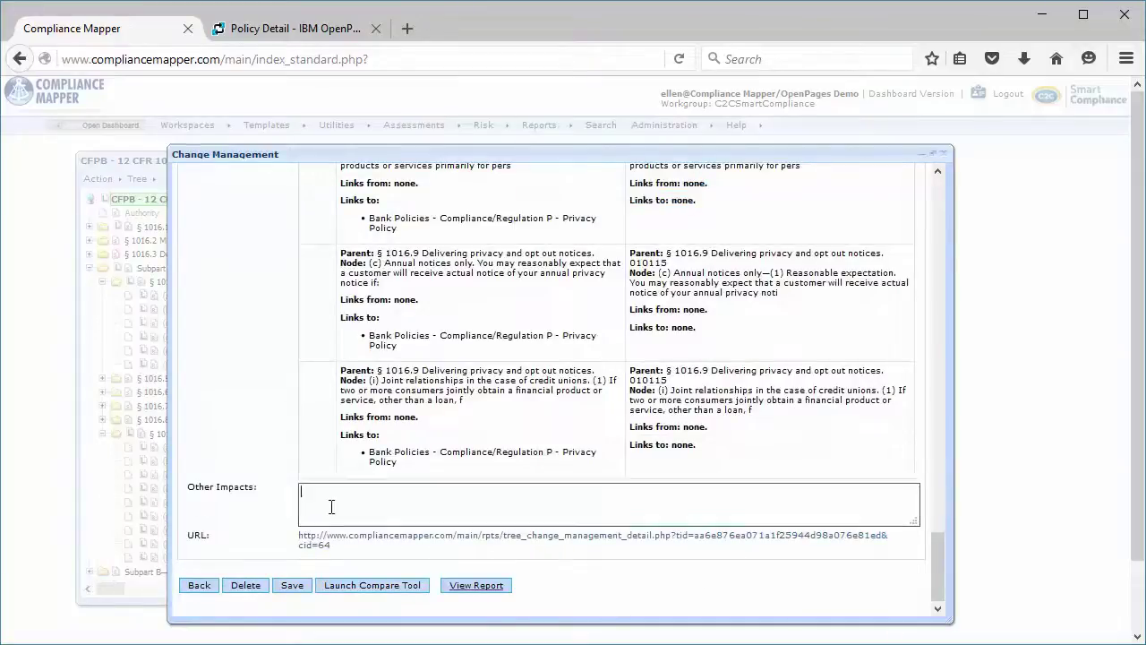
{"action": "left_click", "coordinate": [293, 586]}
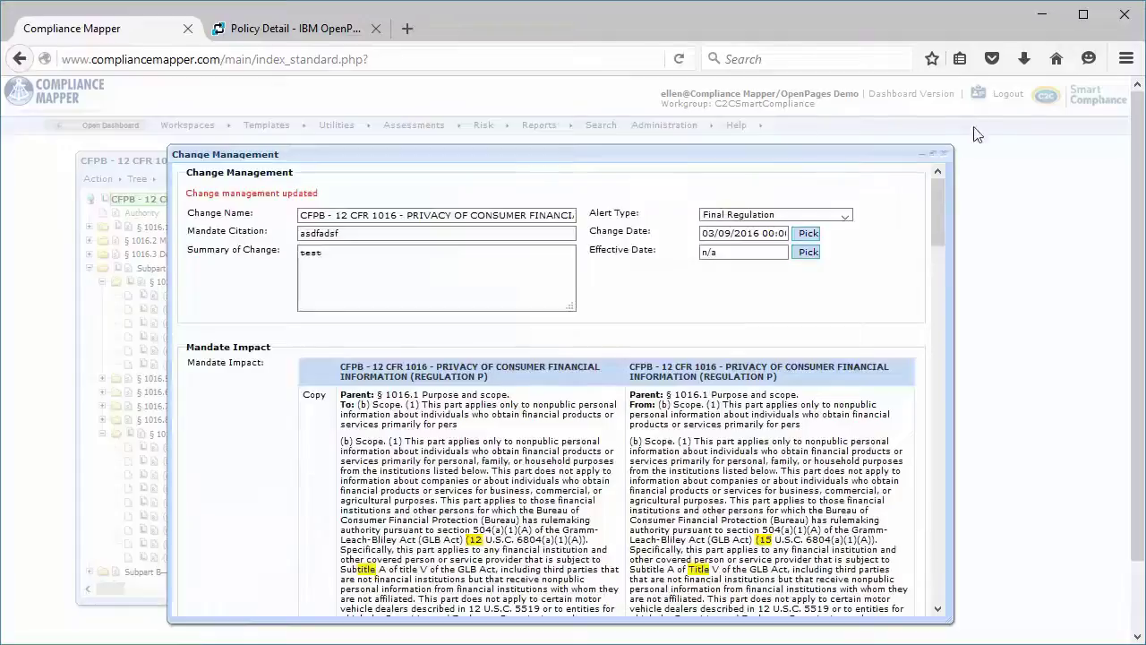
{"action": "left_click", "coordinate": [947, 154]}
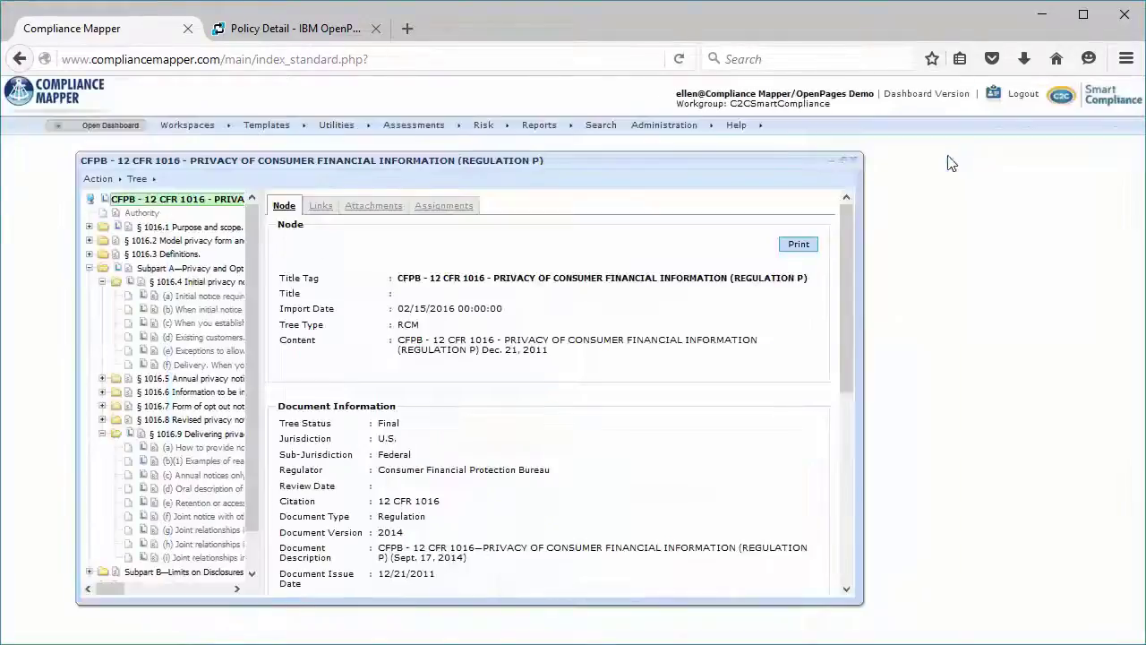
{"action": "right_click", "coordinate": [158, 200]}
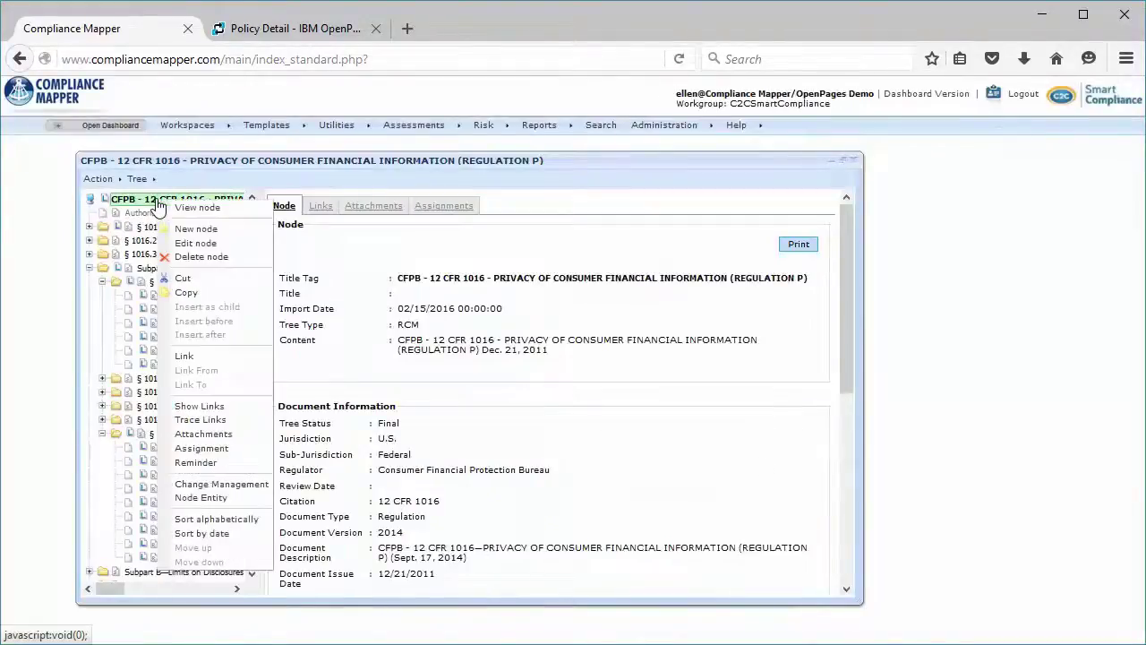
{"action": "left_click", "coordinate": [208, 484]}
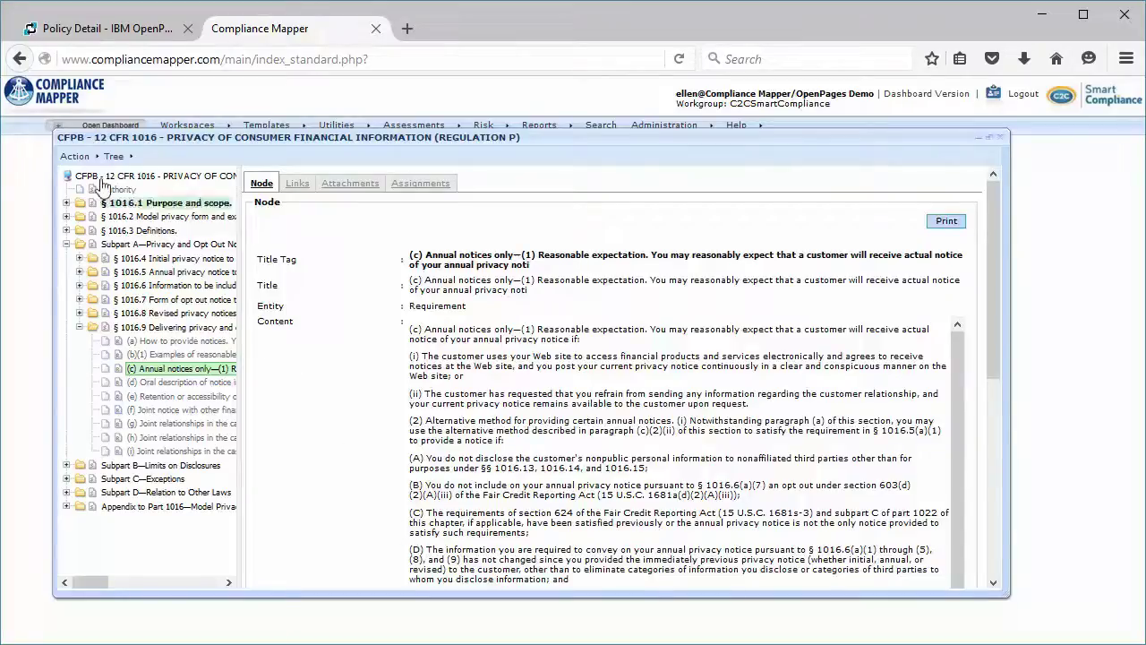
Export the updated CFPB - 12 CFR 1016 Regulation P tree to the OpenPages RCM Demo instance as a mandate
{"action": "left_click", "coordinate": [81, 157]}
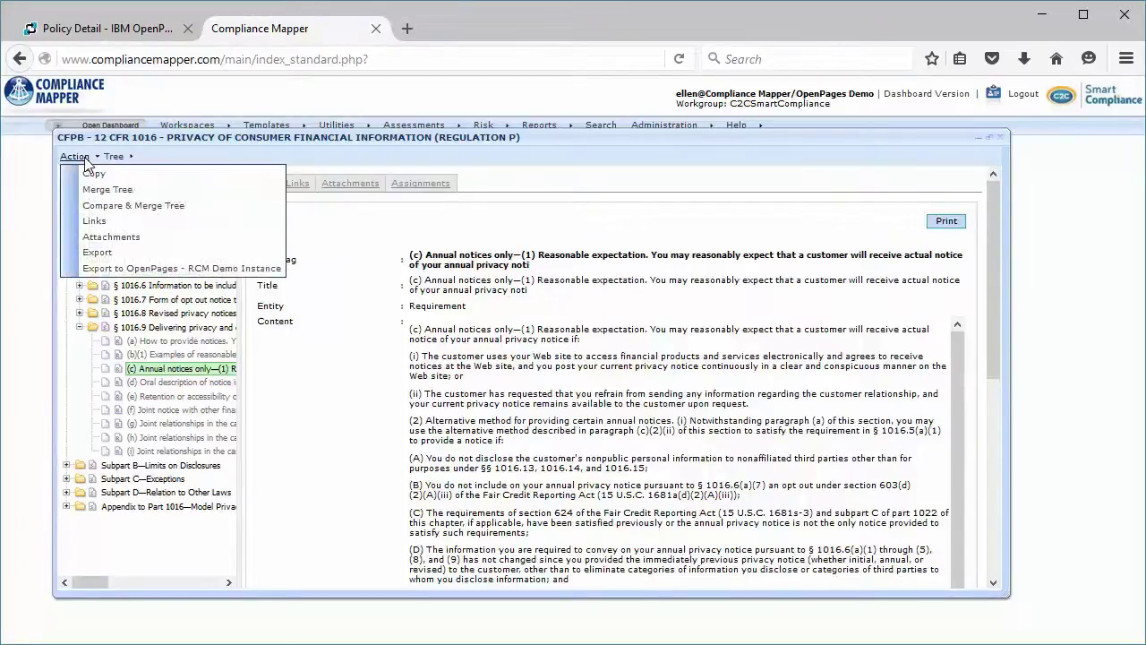
{"action": "left_click", "coordinate": [105, 270]}
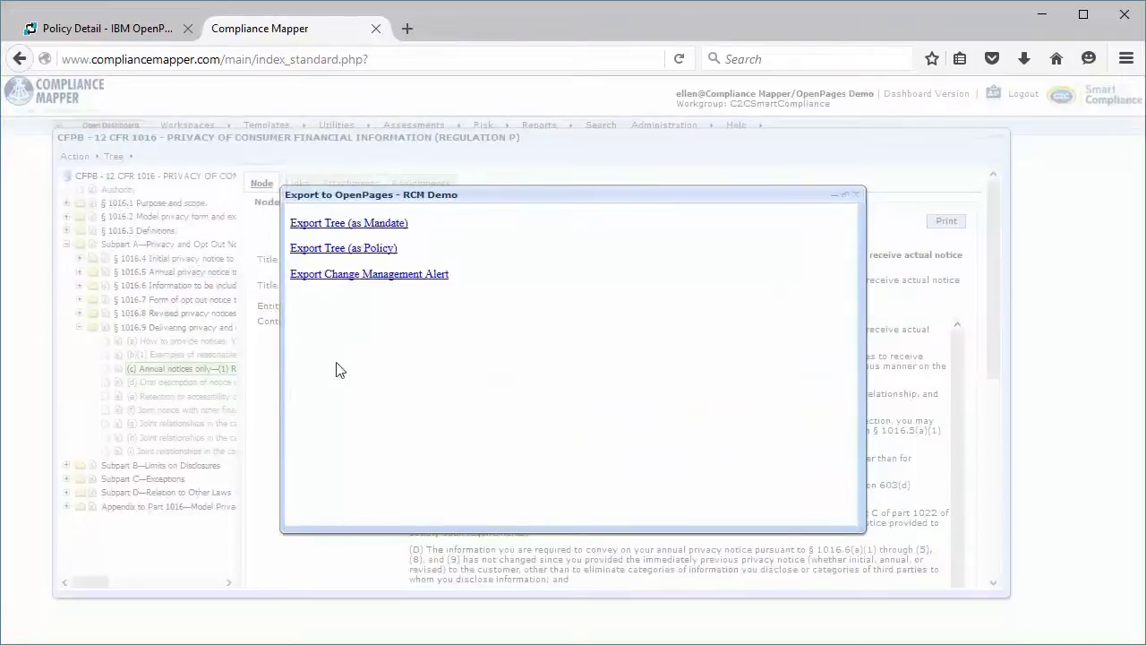
{"action": "left_click", "coordinate": [355, 227]}
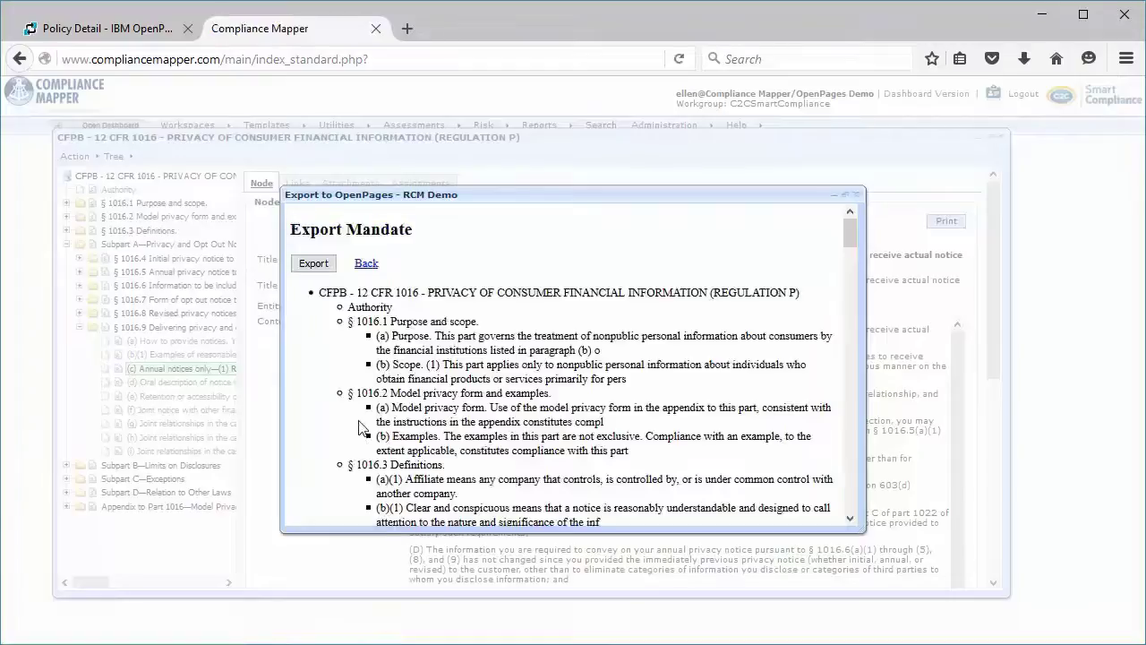
{"action": "left_click", "coordinate": [316, 259]}
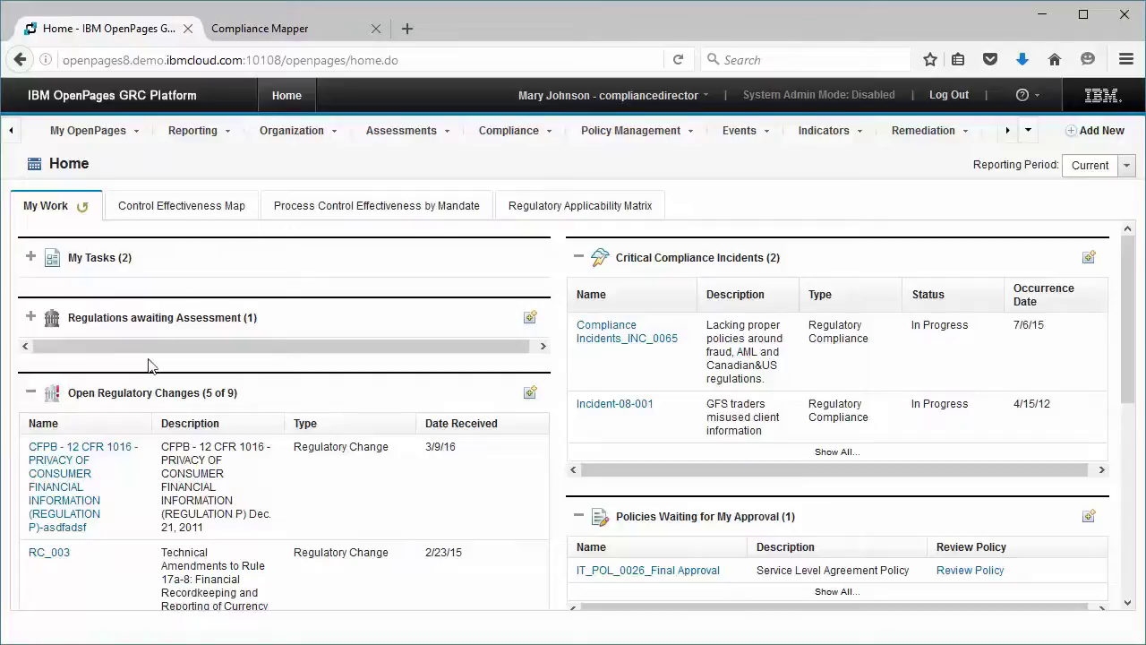
In IBM OpenPages, open the CFPB - 12 CFR 1016 Regulation P entry among the open regulatory changes and examine its Impact Analysis
{"action": "left_click", "coordinate": [68, 528]}
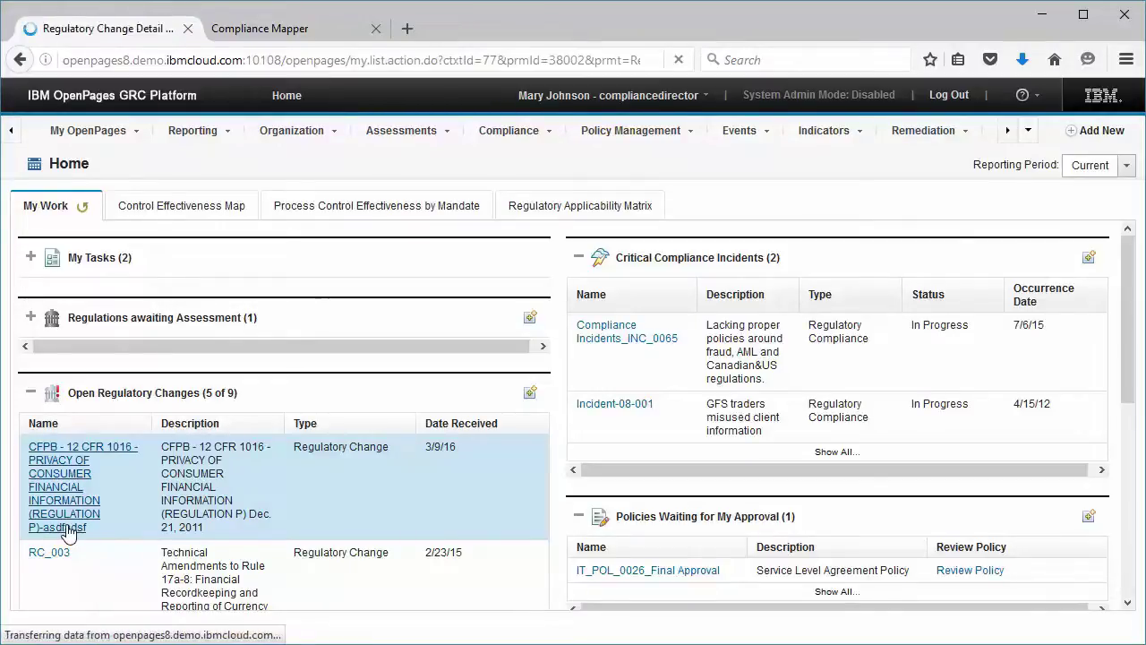
{"action": "scroll", "coordinate": [218, 528], "scroll_direction": "down", "scroll_amount": 4}
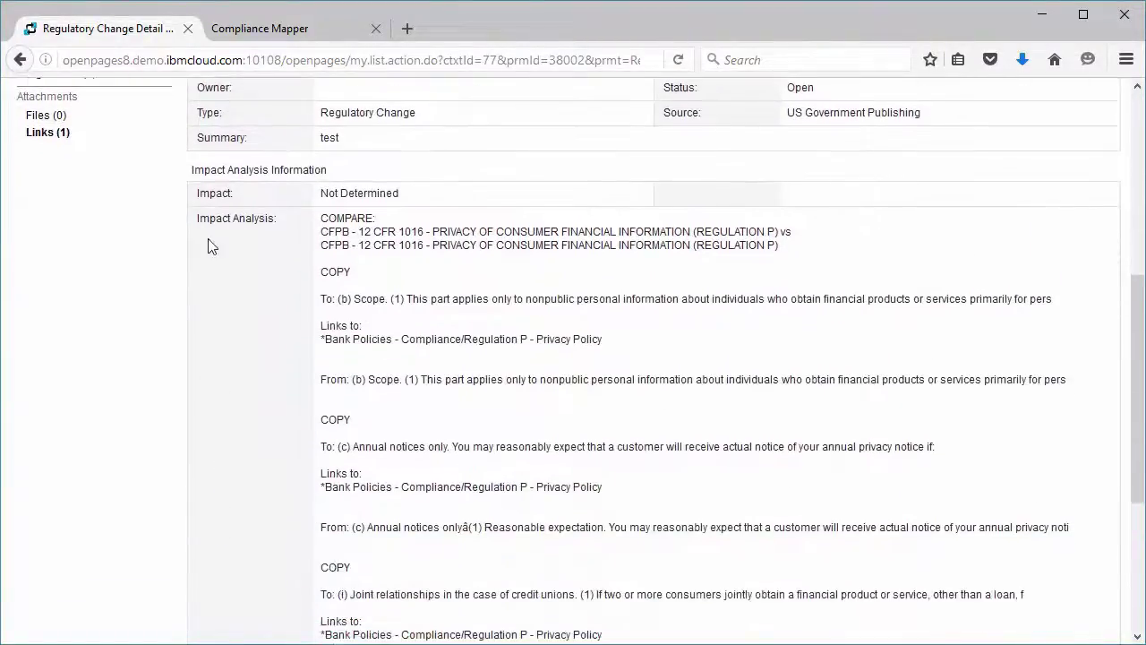
{"action": "left_click_drag", "start_coordinate": [197, 217], "coordinate": [279, 229]}
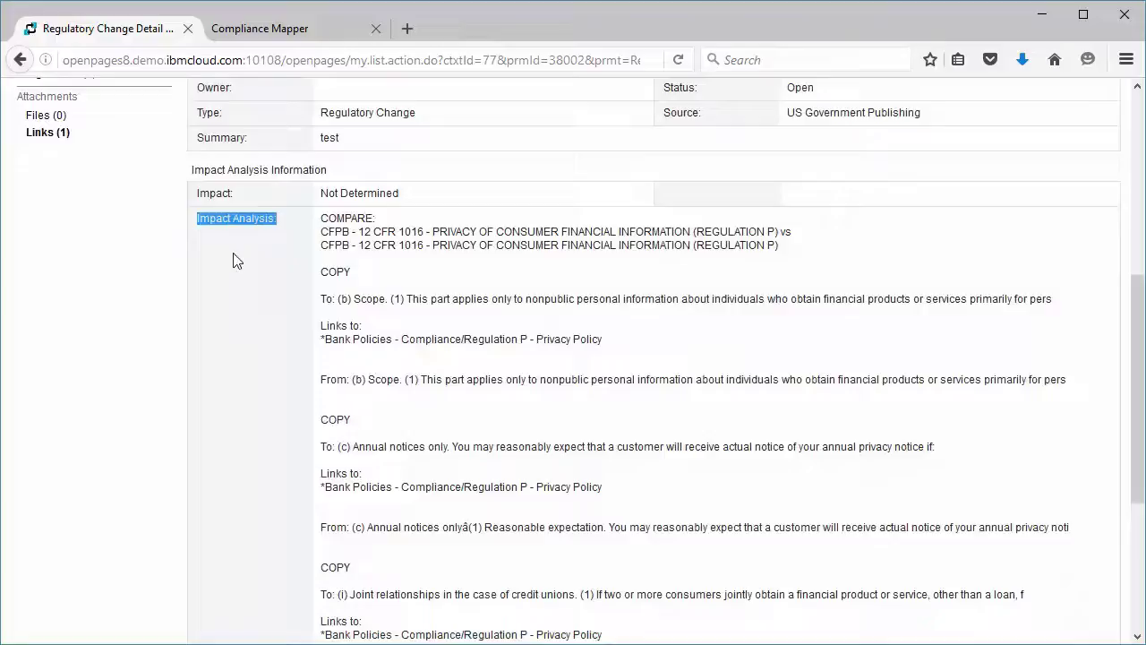
{"action": "left_click", "coordinate": [103, 335]}
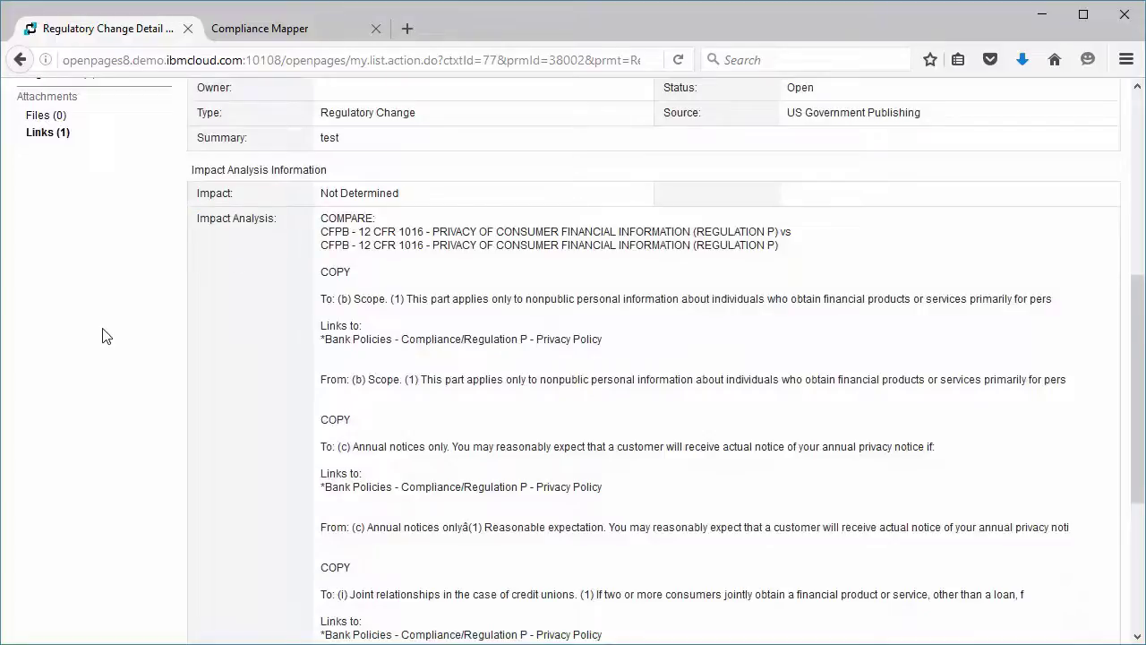
Open the Compliance Mapper report linked to the regulatory change and review its Mandate Impact comparison
{"action": "left_click", "coordinate": [60, 136]}
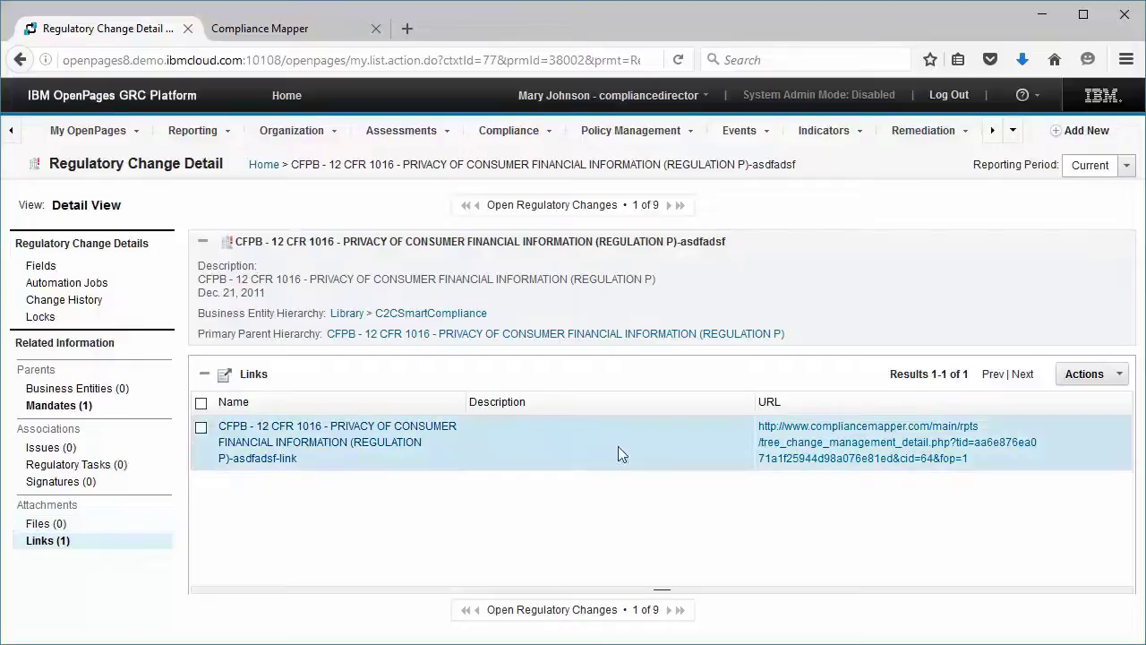
{"action": "left_click", "coordinate": [805, 459]}
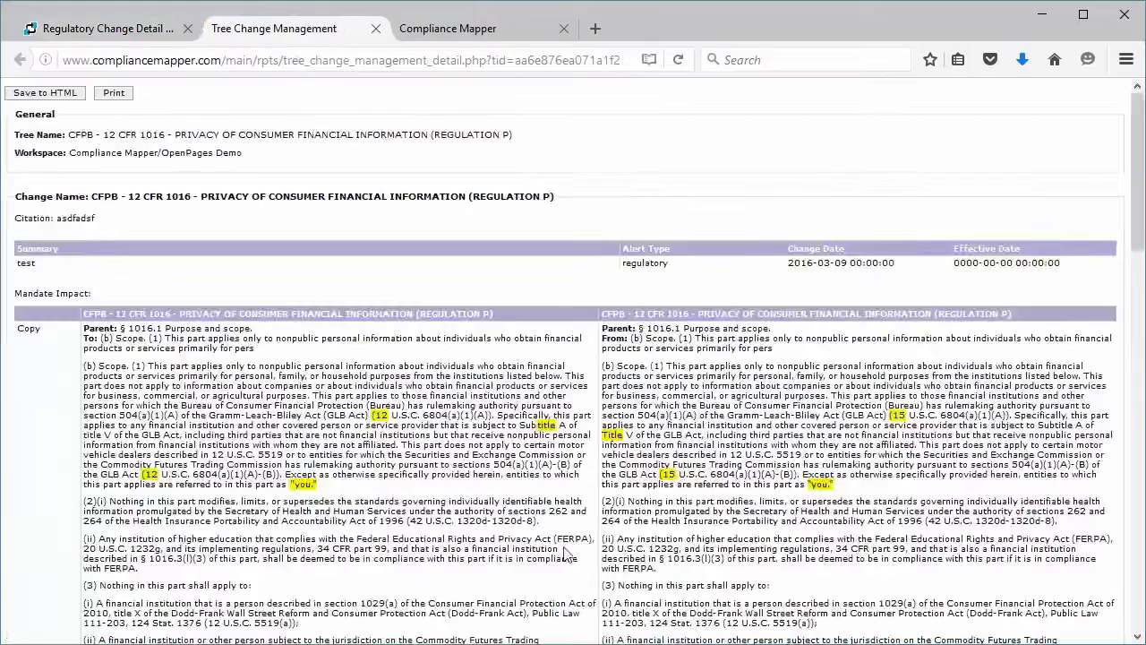
{"action": "scroll", "coordinate": [537, 490], "scroll_direction": "down", "scroll_amount": 2}
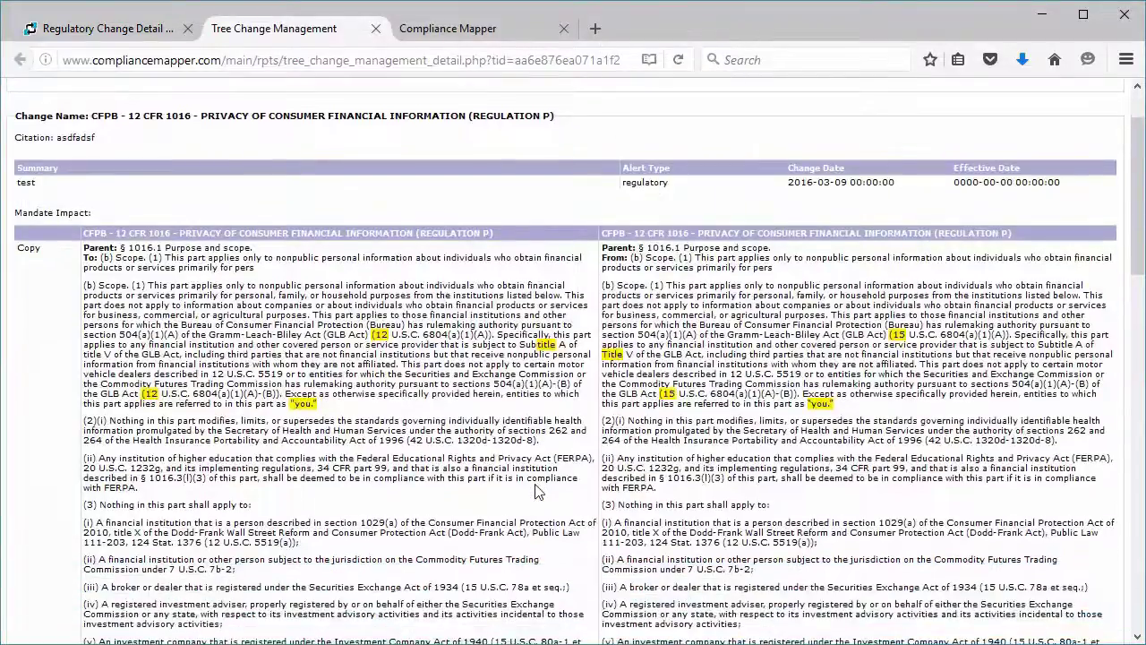
{"action": "scroll", "coordinate": [537, 491], "scroll_direction": "down", "scroll_amount": 2}
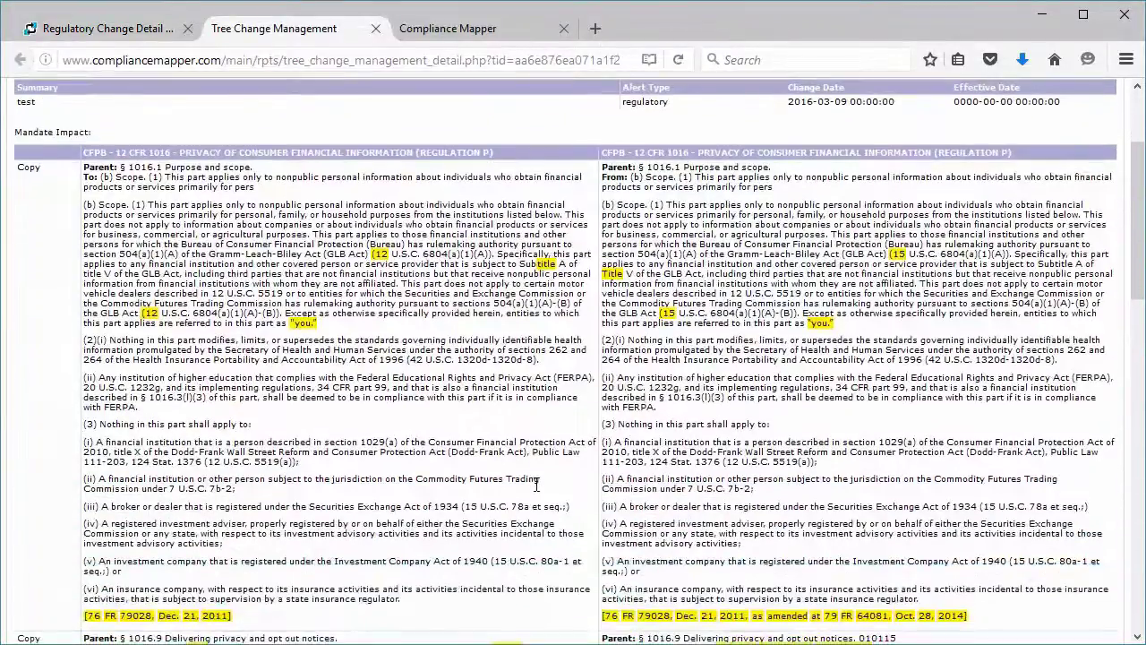
{"action": "scroll", "coordinate": [536, 488], "scroll_direction": "down", "scroll_amount": 2}
{"action": "scroll", "coordinate": [536, 488], "scroll_direction": "down", "scroll_amount": 4}
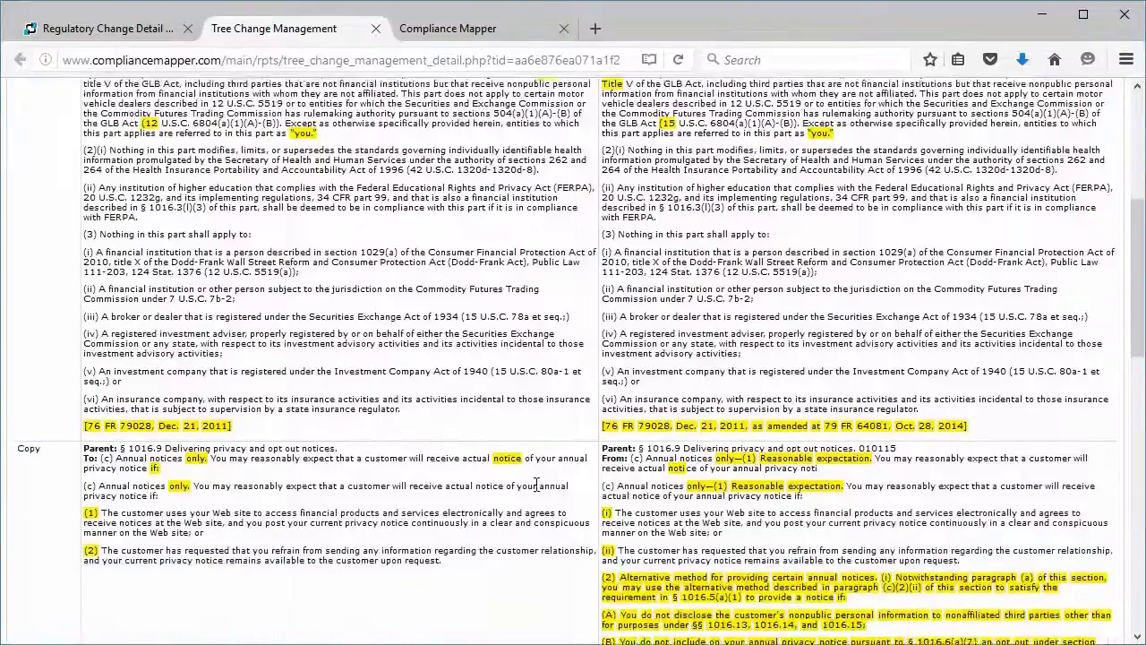
{"action": "scroll", "coordinate": [535, 490], "scroll_direction": "down", "scroll_amount": 4}
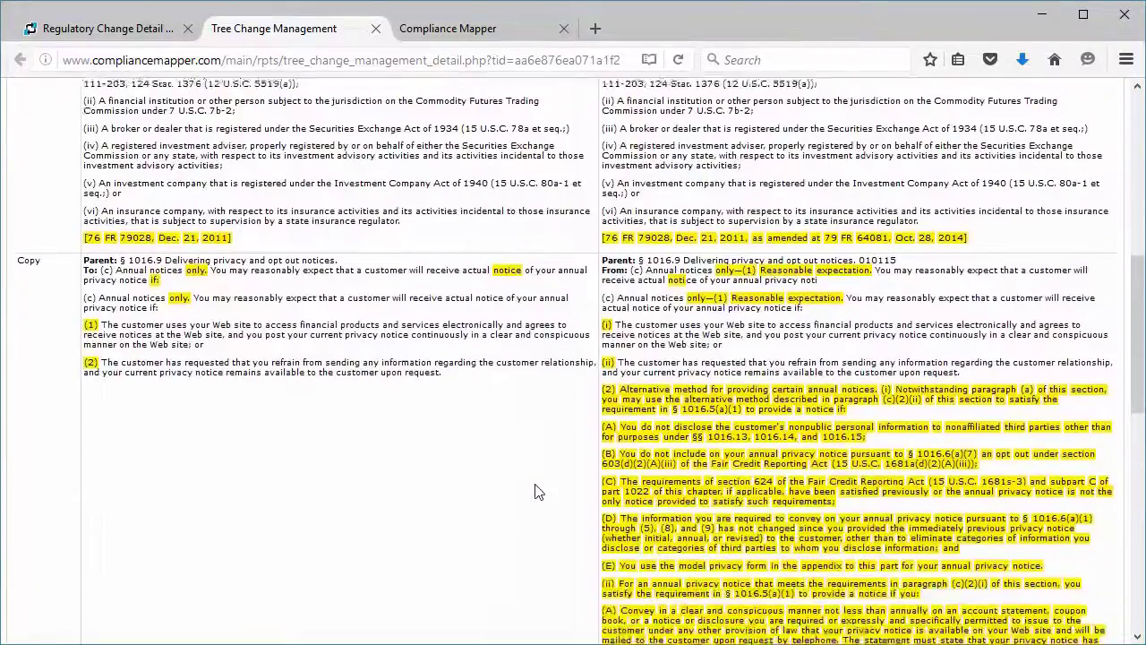
{"action": "scroll", "coordinate": [536, 491], "scroll_direction": "down", "scroll_amount": 4}
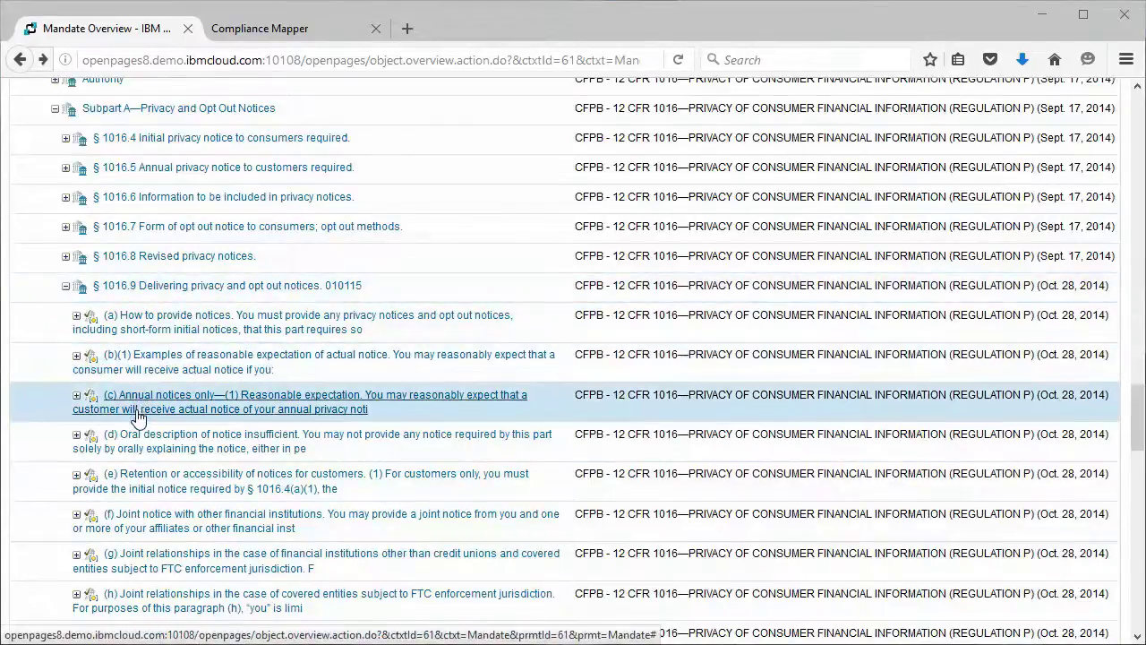
Open the § 1016.9 (c) Annual notices requirement in the mandate overview, read its full Content Text and close the text
{"action": "left_click", "coordinate": [137, 418]}
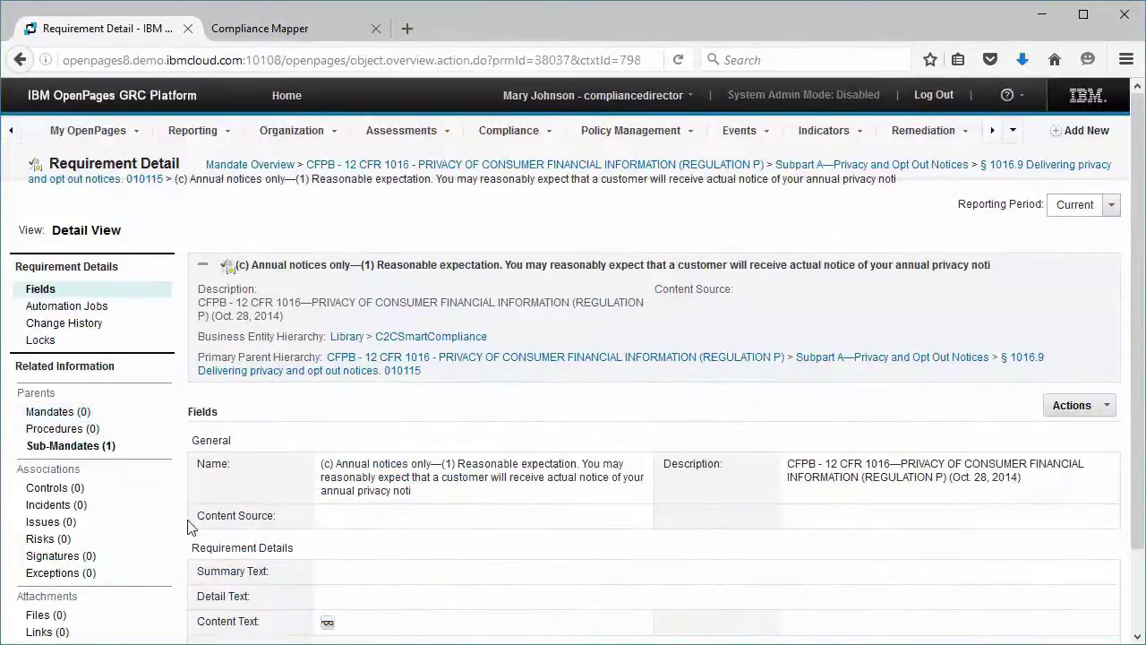
{"action": "scroll", "coordinate": [193, 528], "scroll_direction": "down", "scroll_amount": 2}
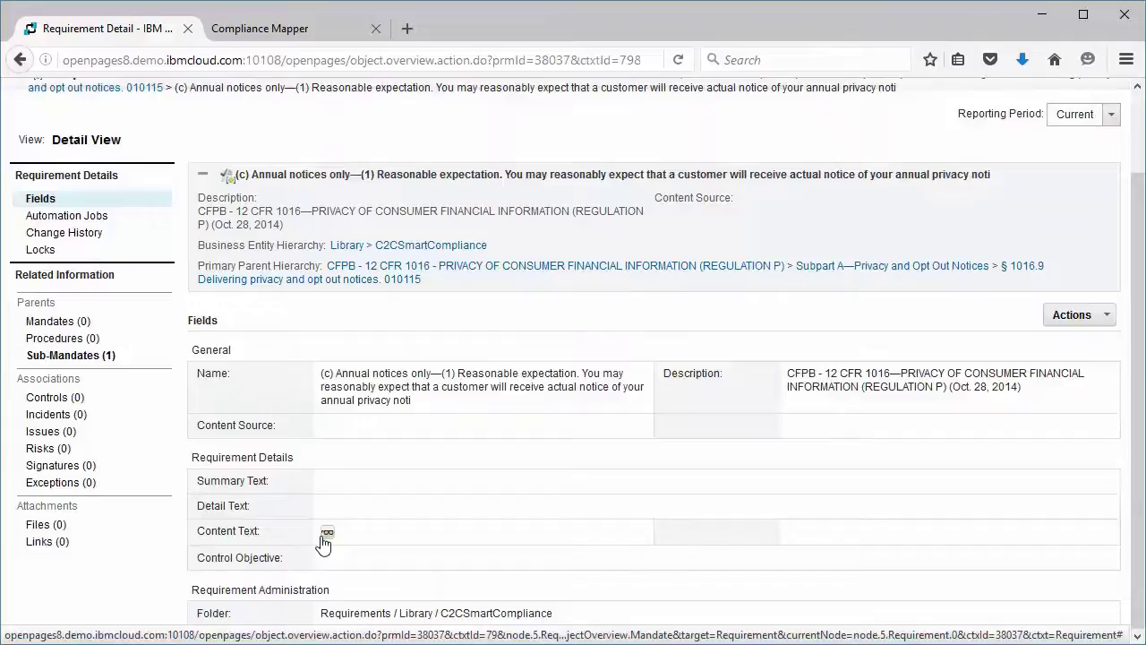
{"action": "left_click", "coordinate": [327, 533]}
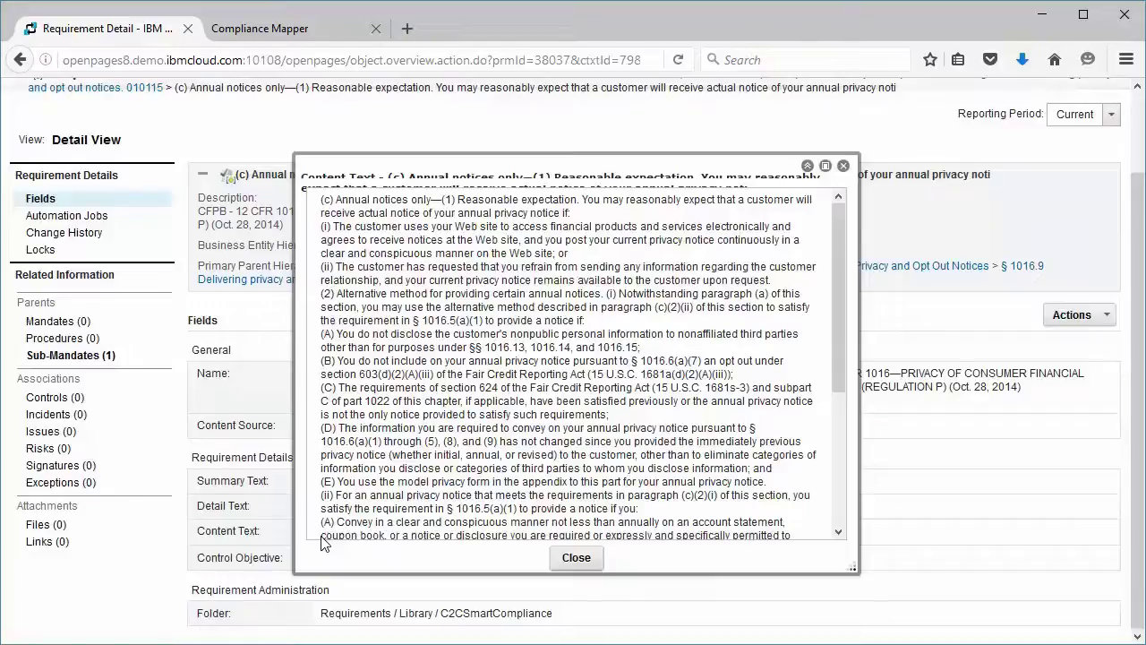
{"action": "left_click", "coordinate": [573, 559]}
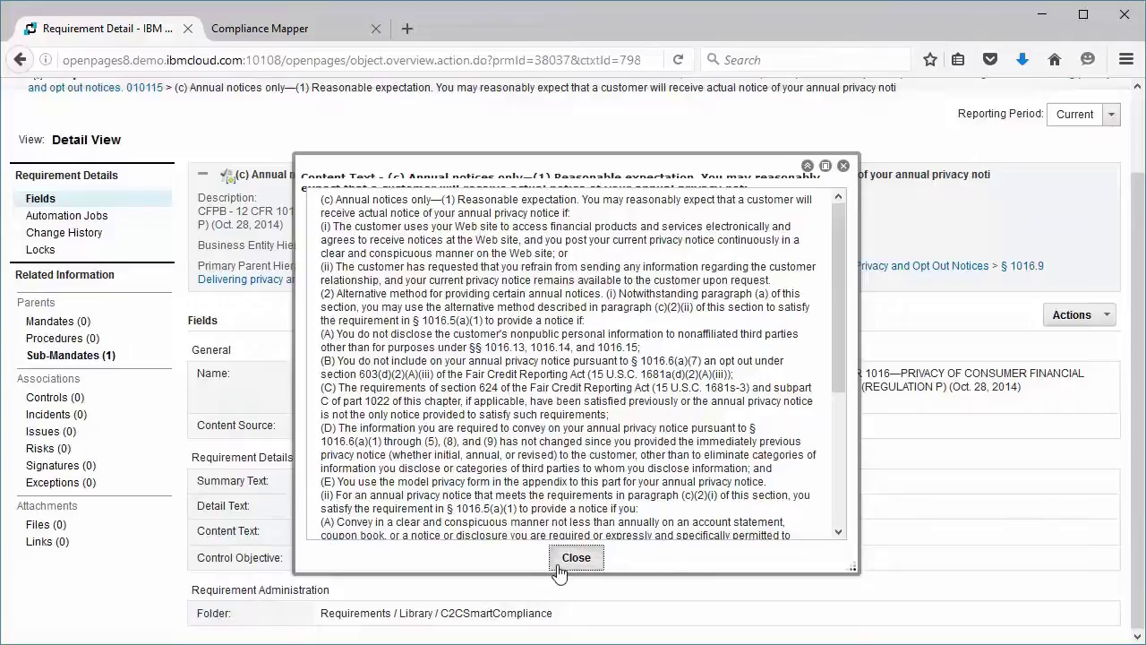